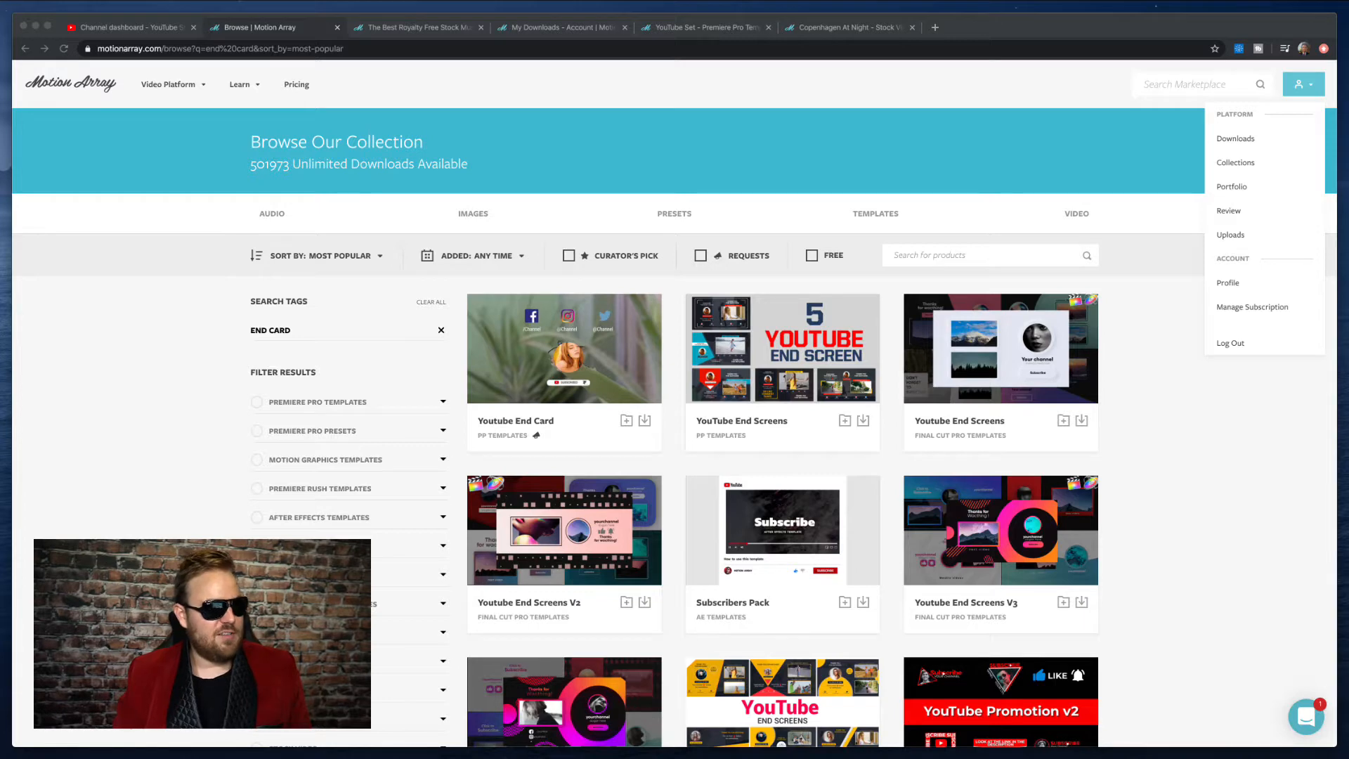
- Open the YouTube Set Premiere Pro template page on Motion Array and preview the intro animation in its video
click(105, 276)
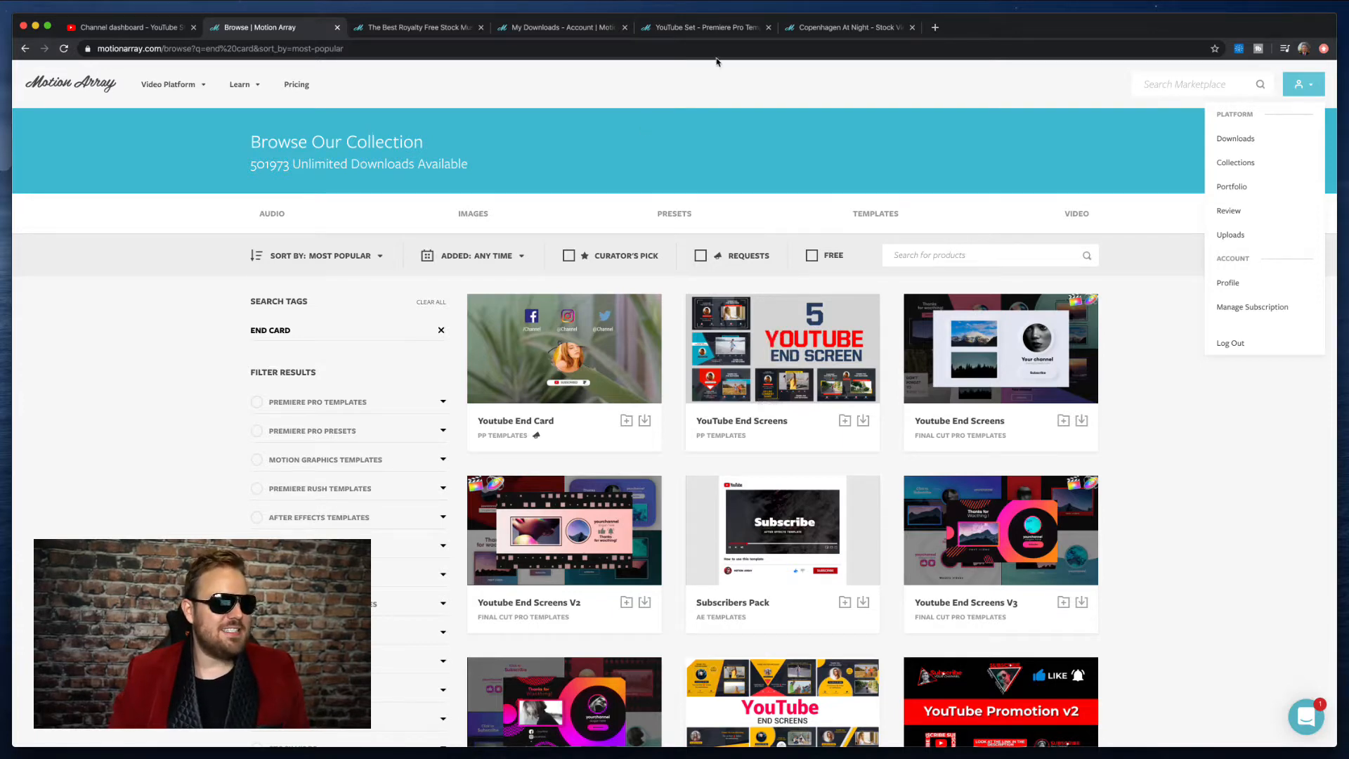
click(708, 30)
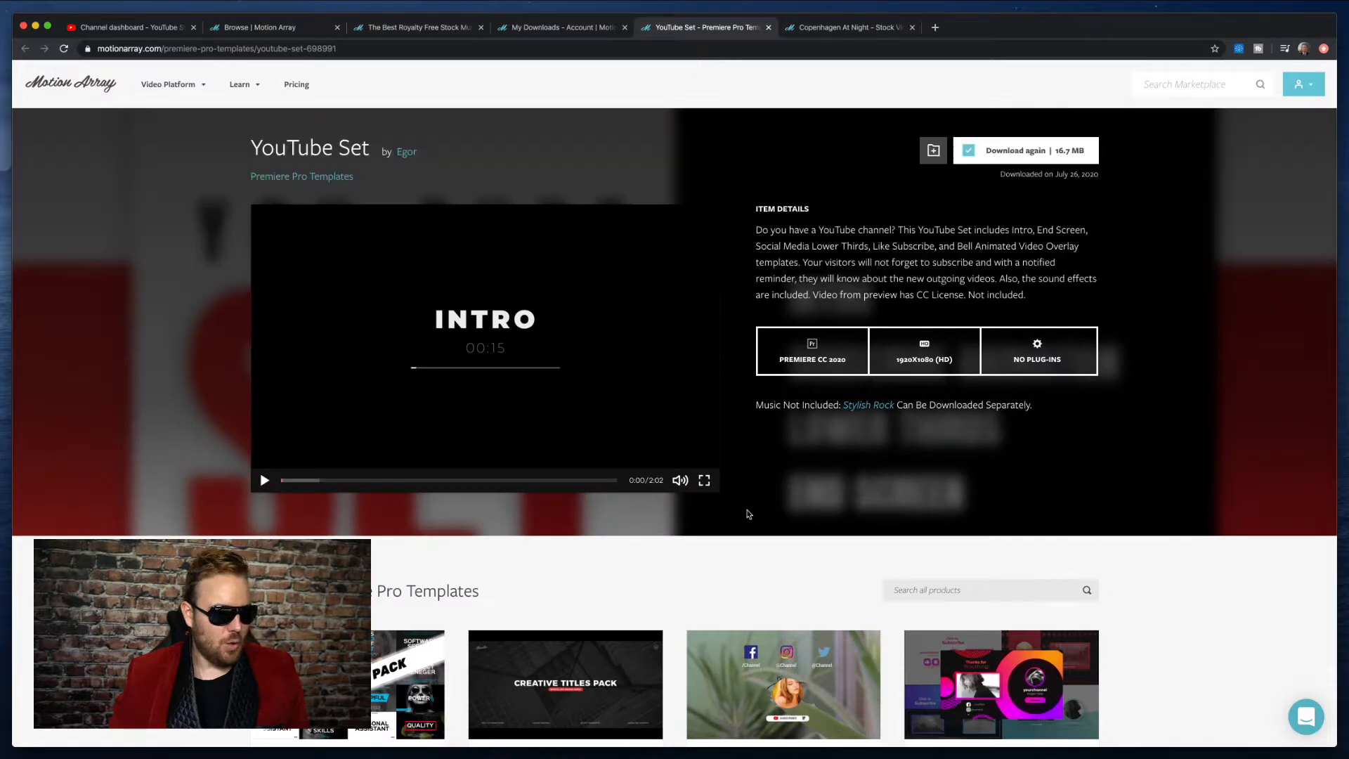
scroll(735, 351, down, 1)
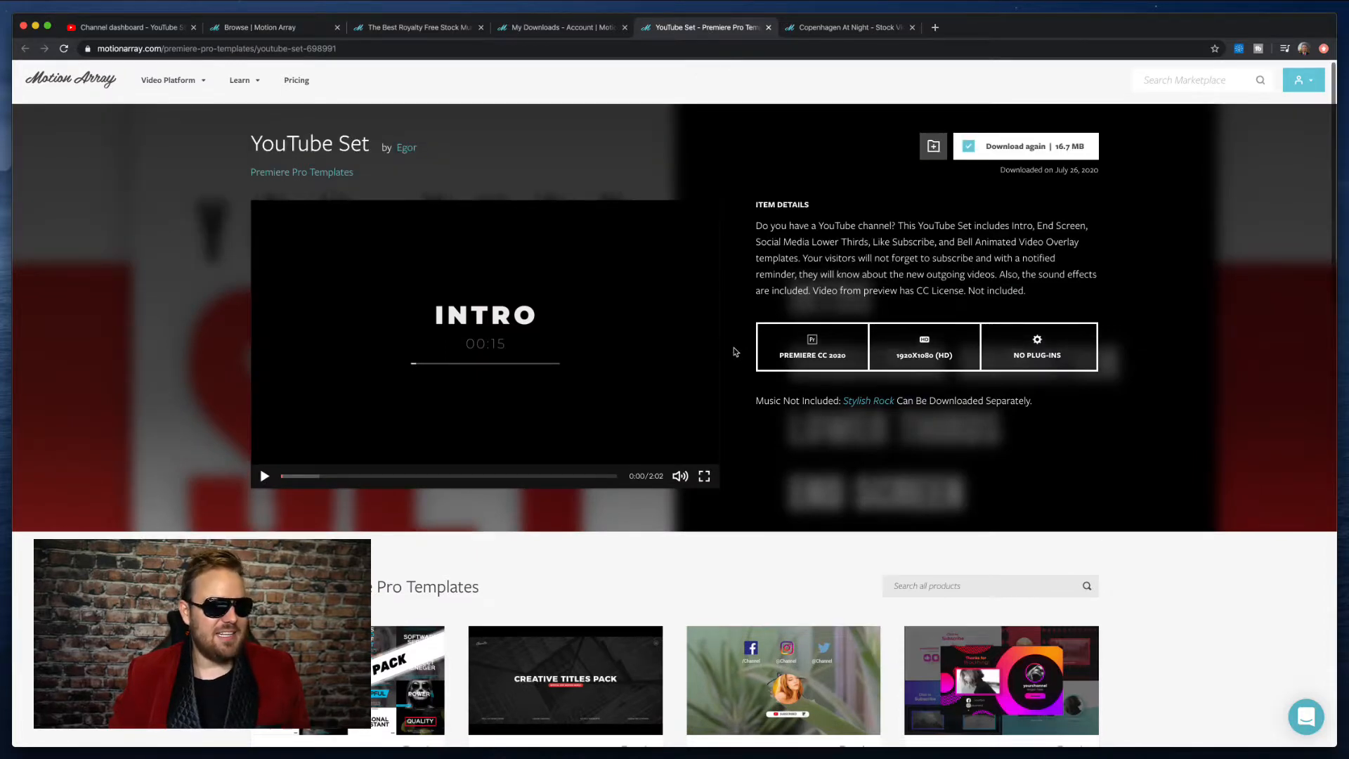
scroll(735, 351, down, 1)
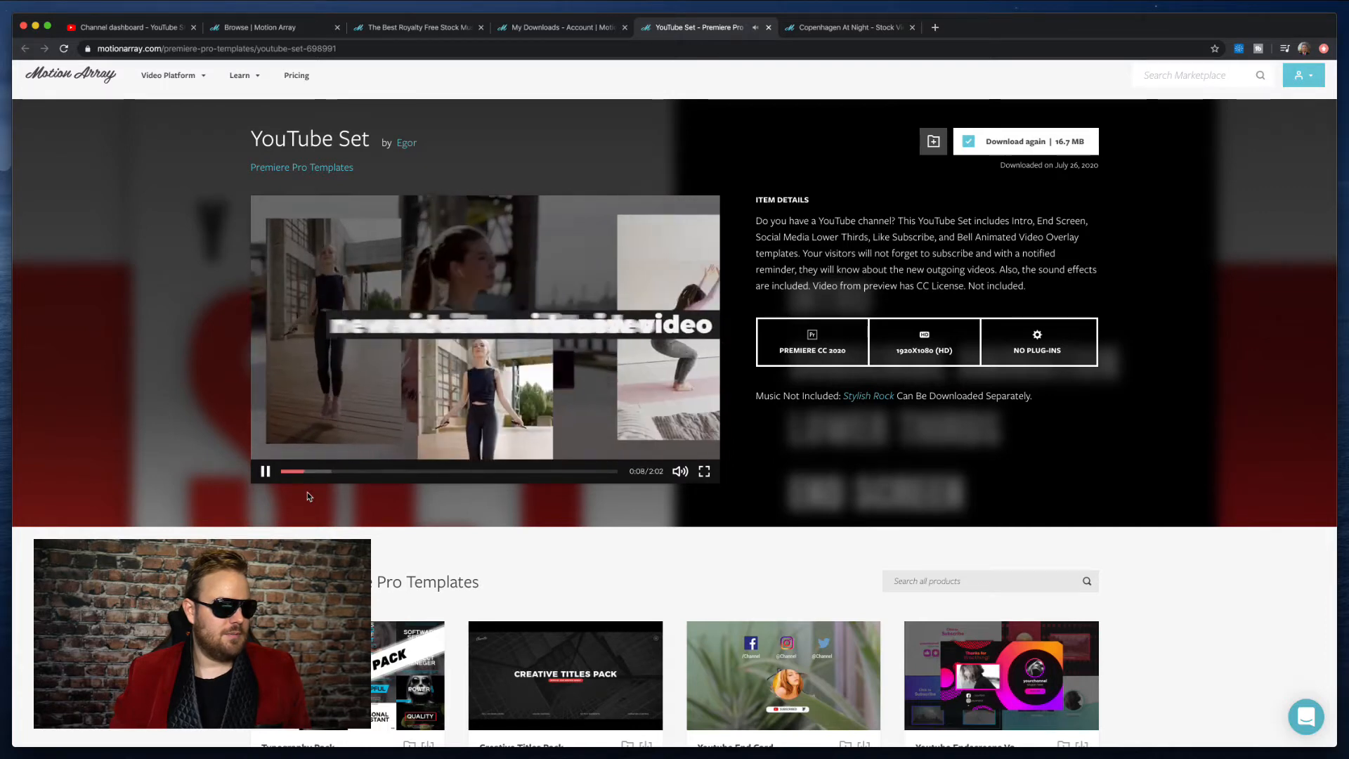
click(273, 477)
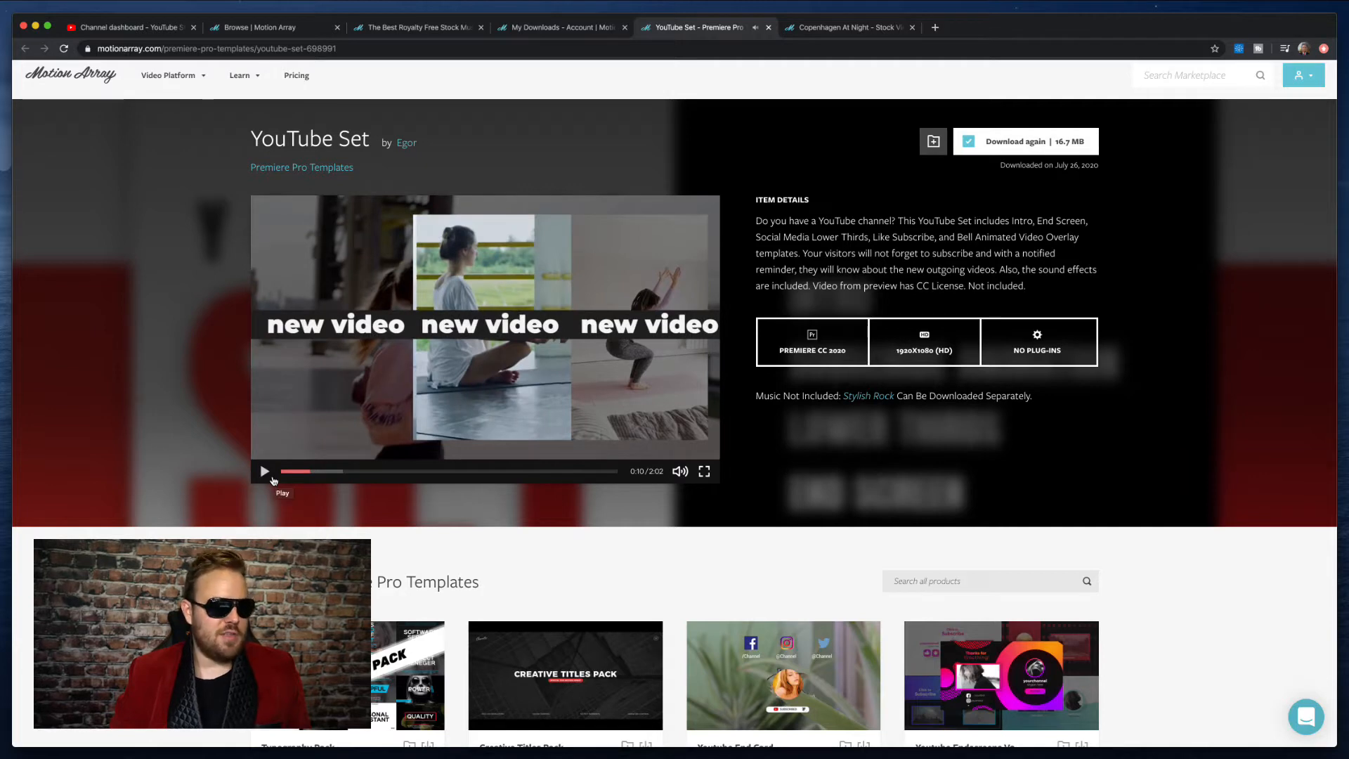
click(267, 473)
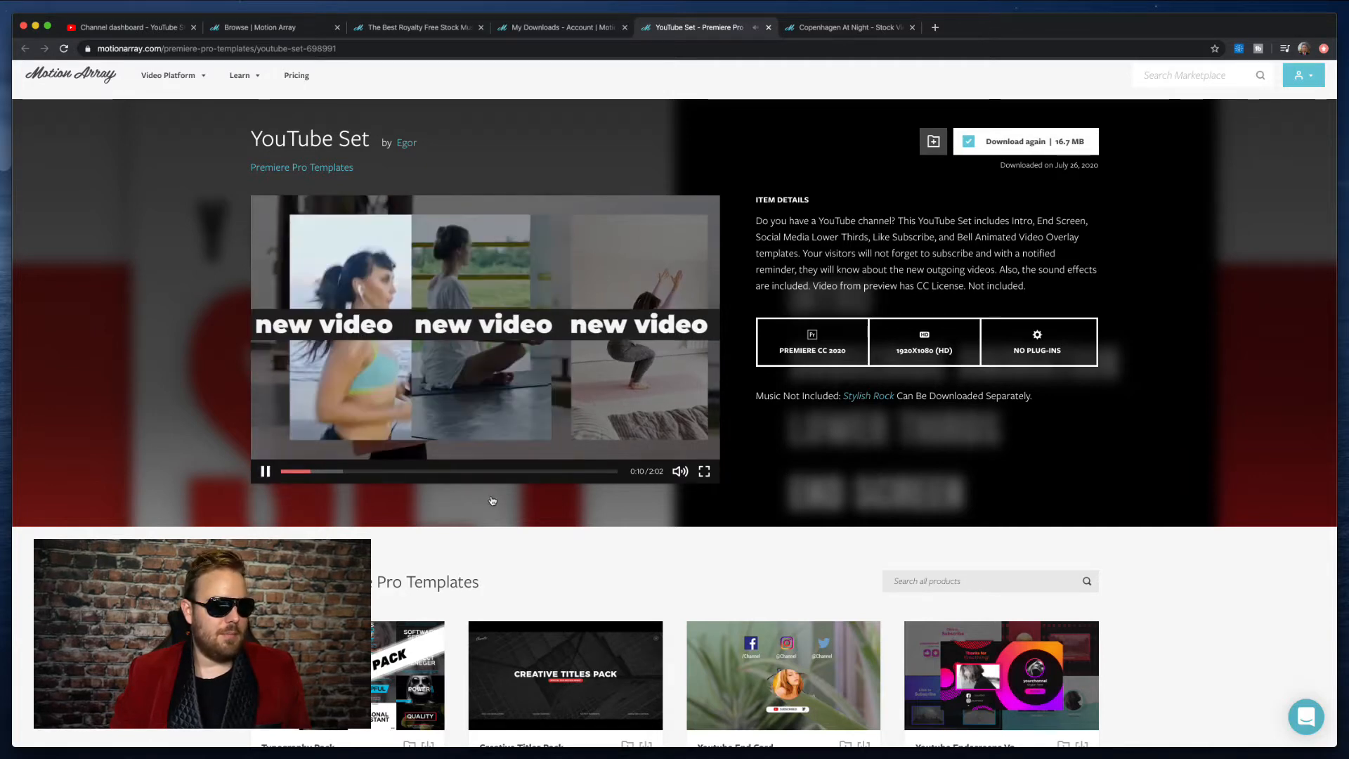
click(266, 471)
- Skip to the end screen section of the YouTube Set preview video, watch its animation and pause it
click(567, 472)
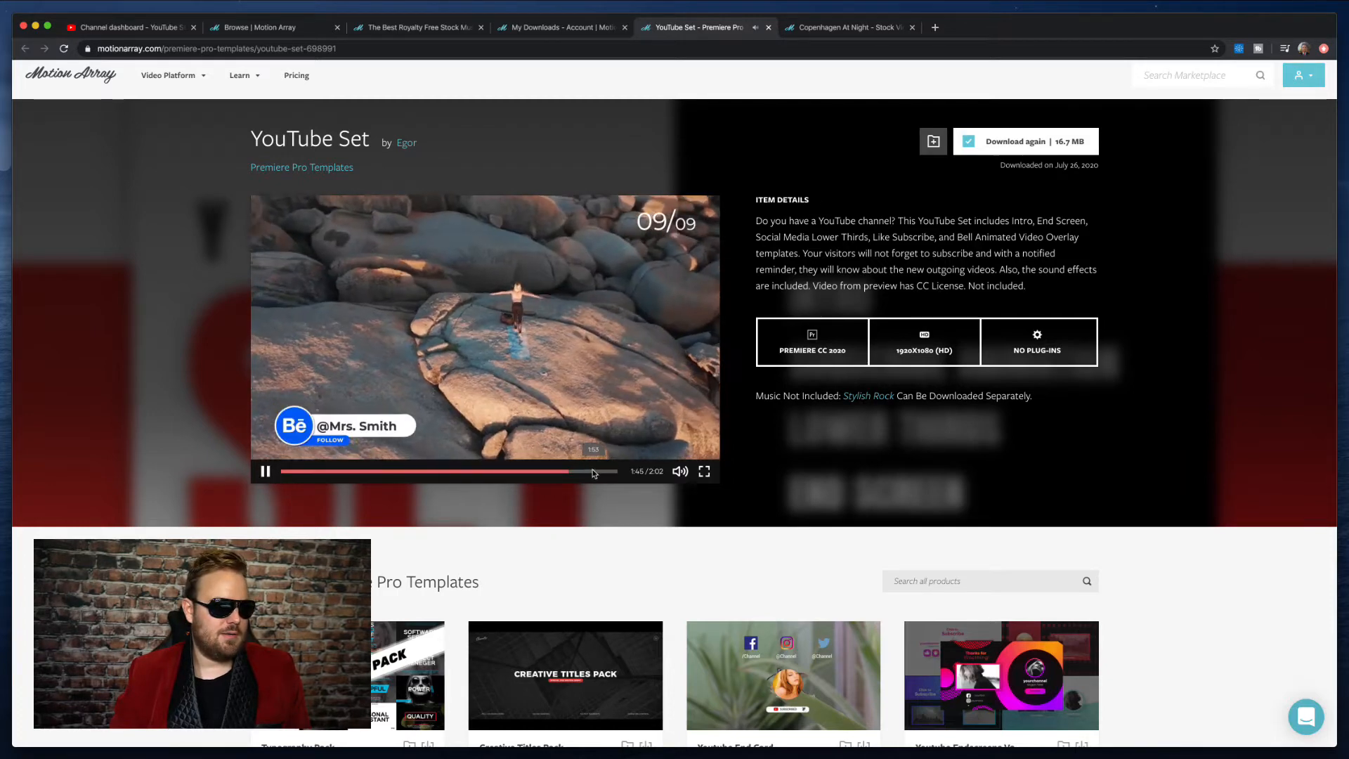
click(592, 473)
click(581, 472)
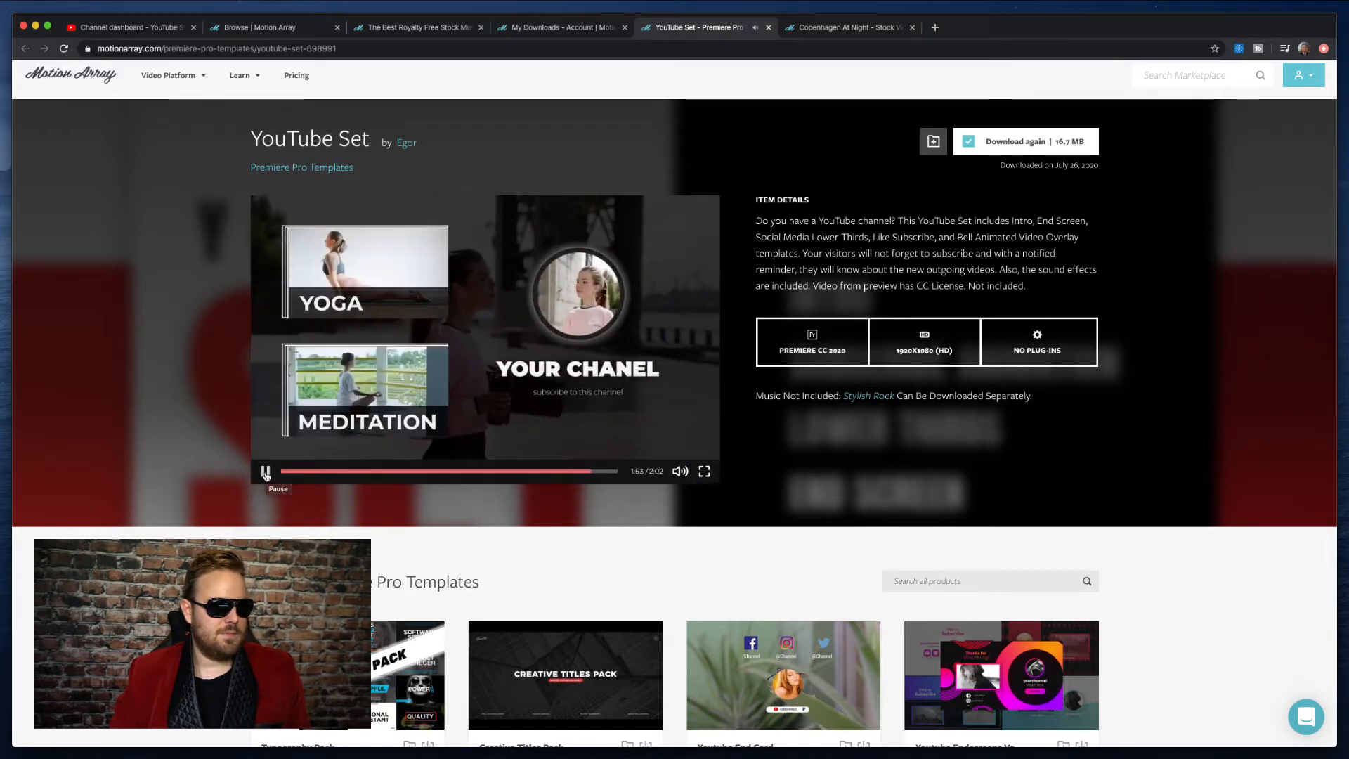
click(266, 472)
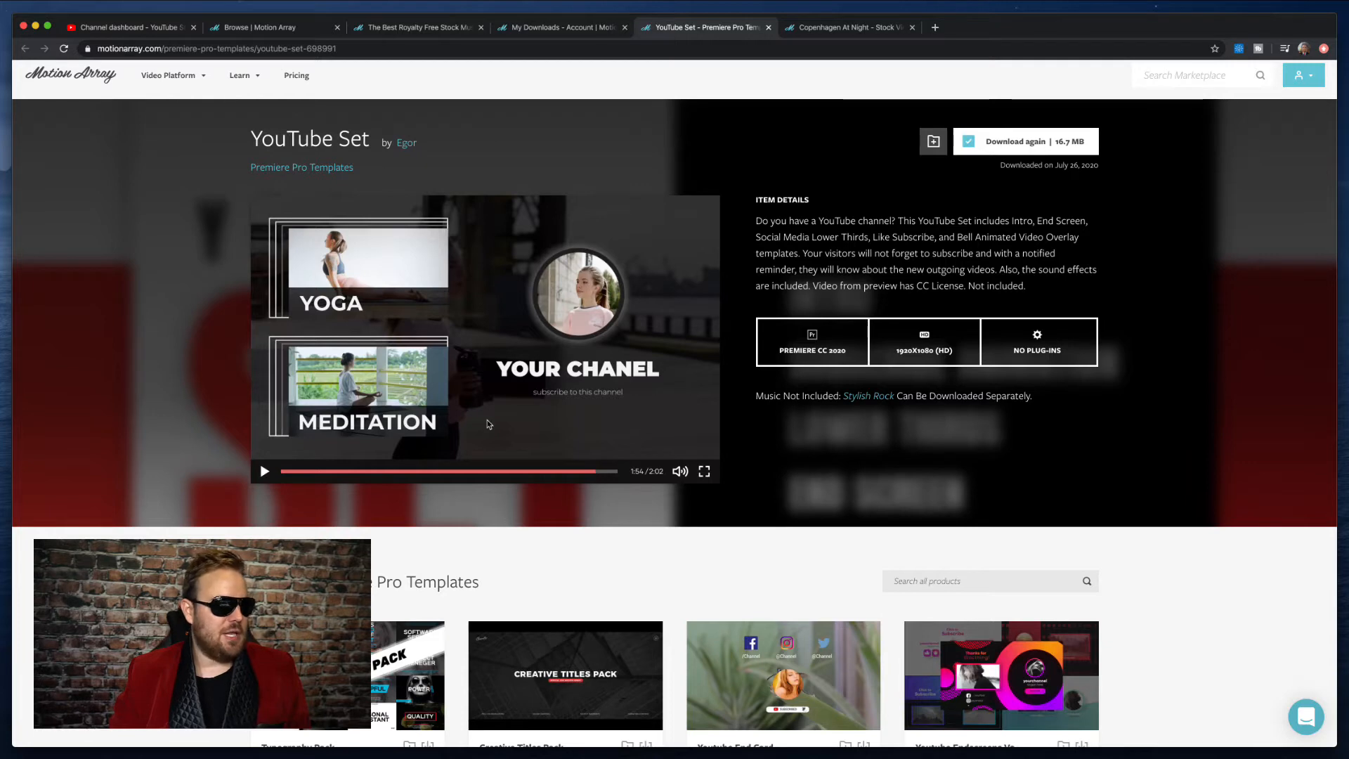
click(579, 471)
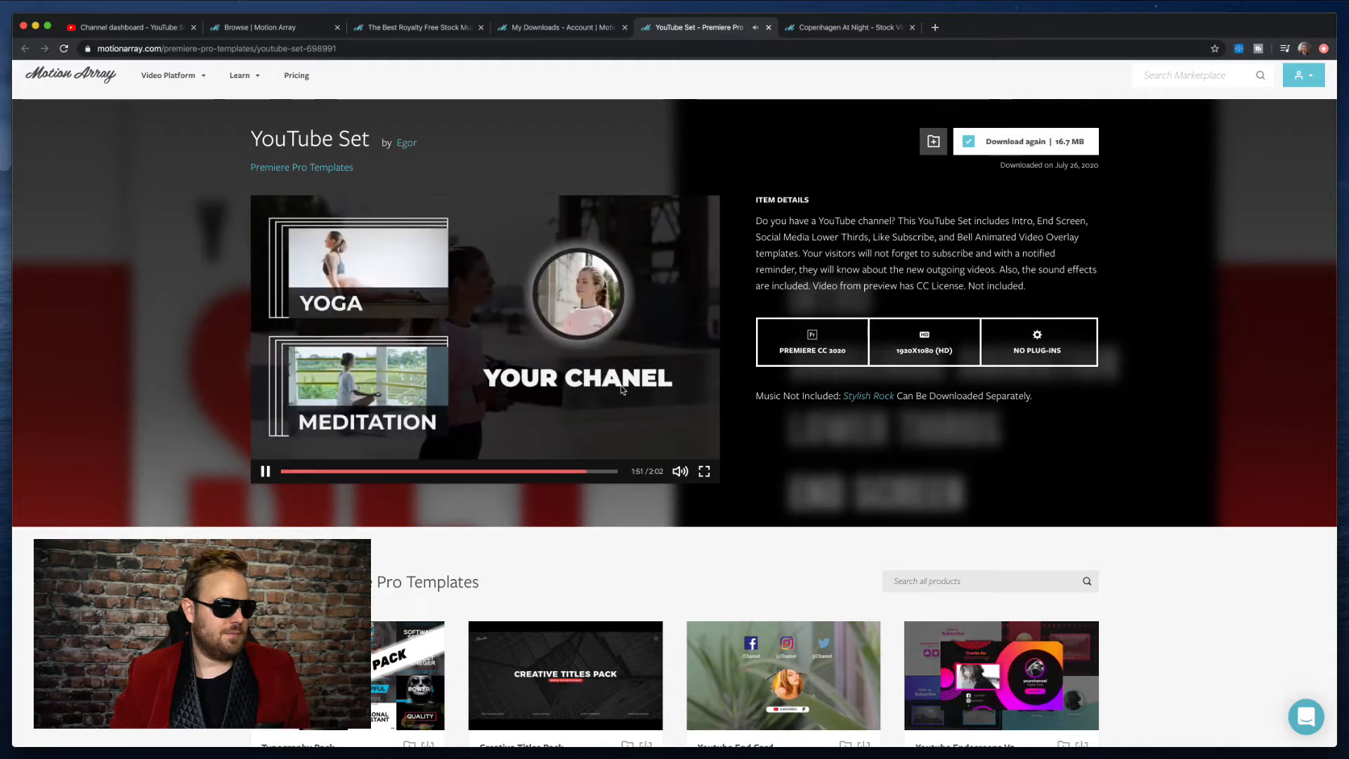
click(657, 390)
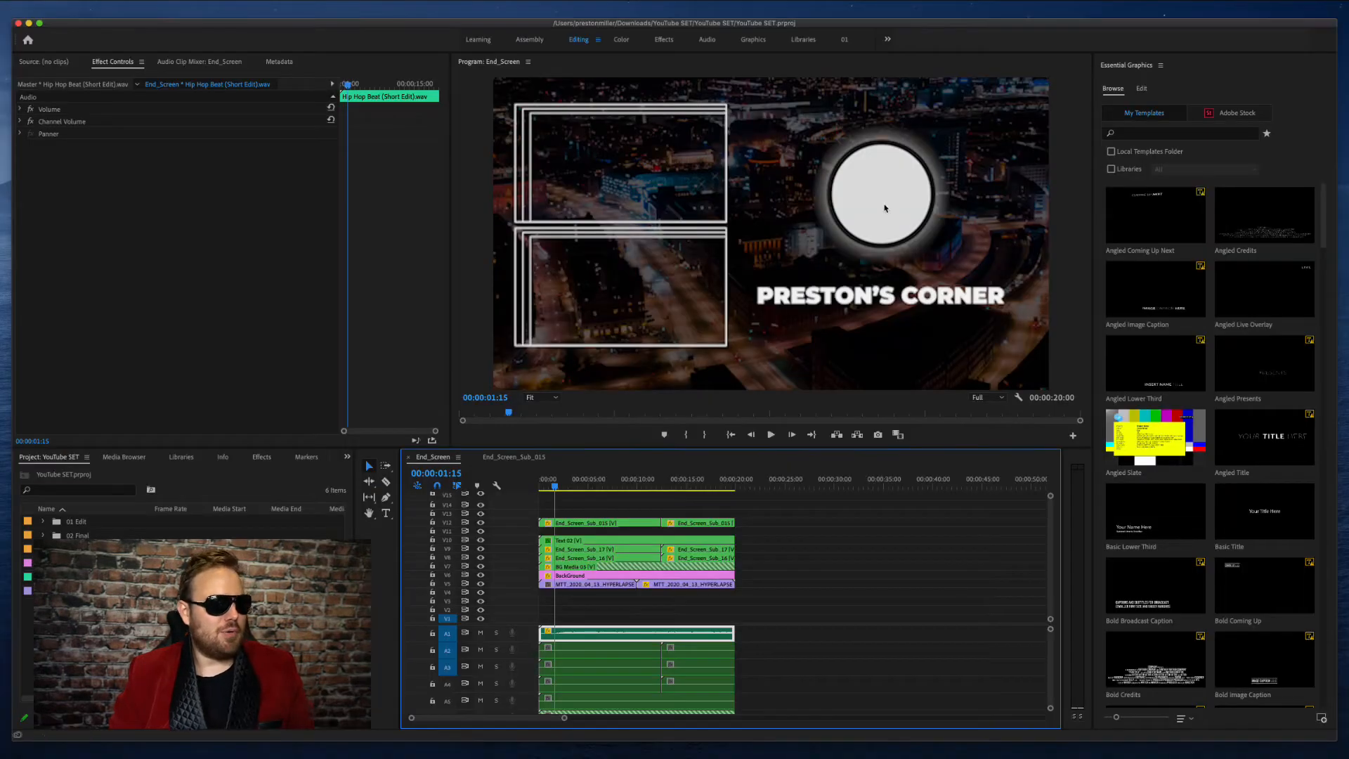
- Switch to Premiere Pro and compare the End_Screen sequence's first frame with the BackGround overlay track V6 hidden and shown
key(Home)
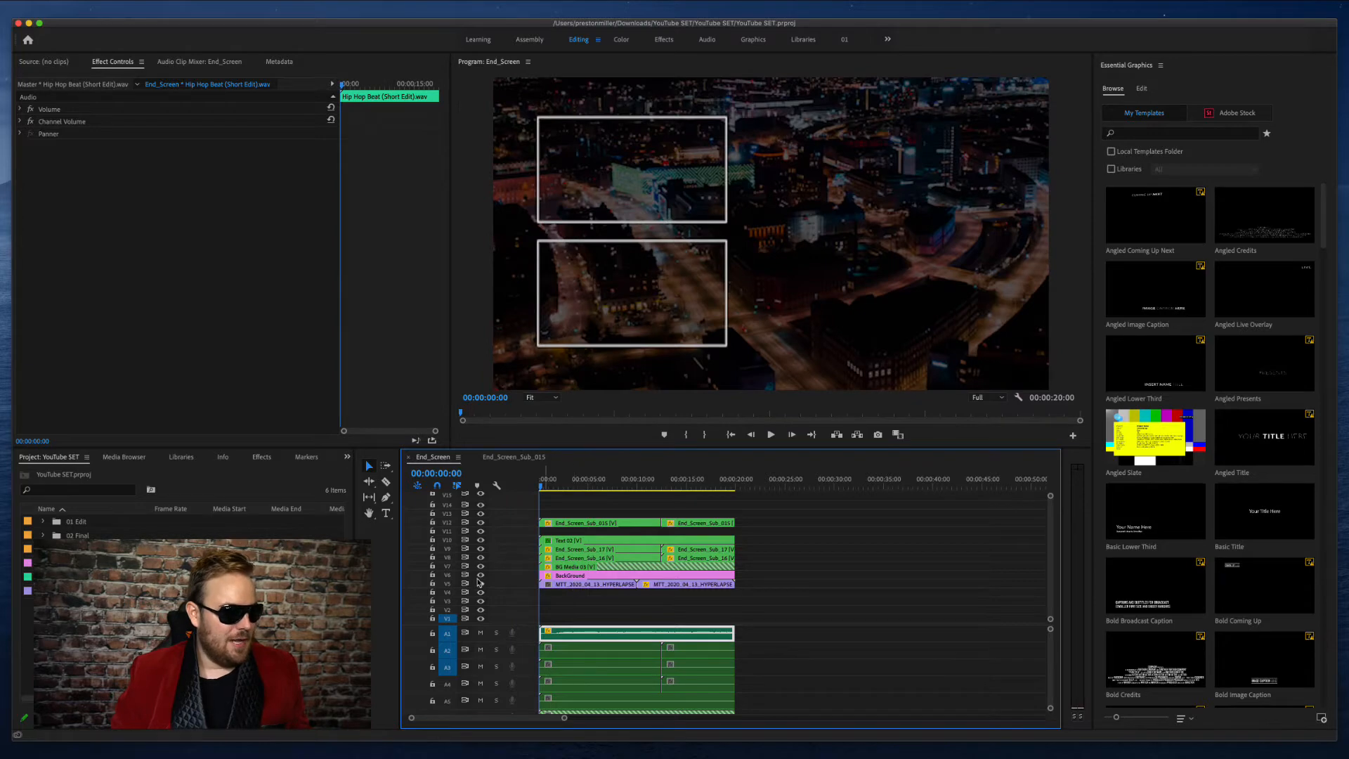
click(481, 576)
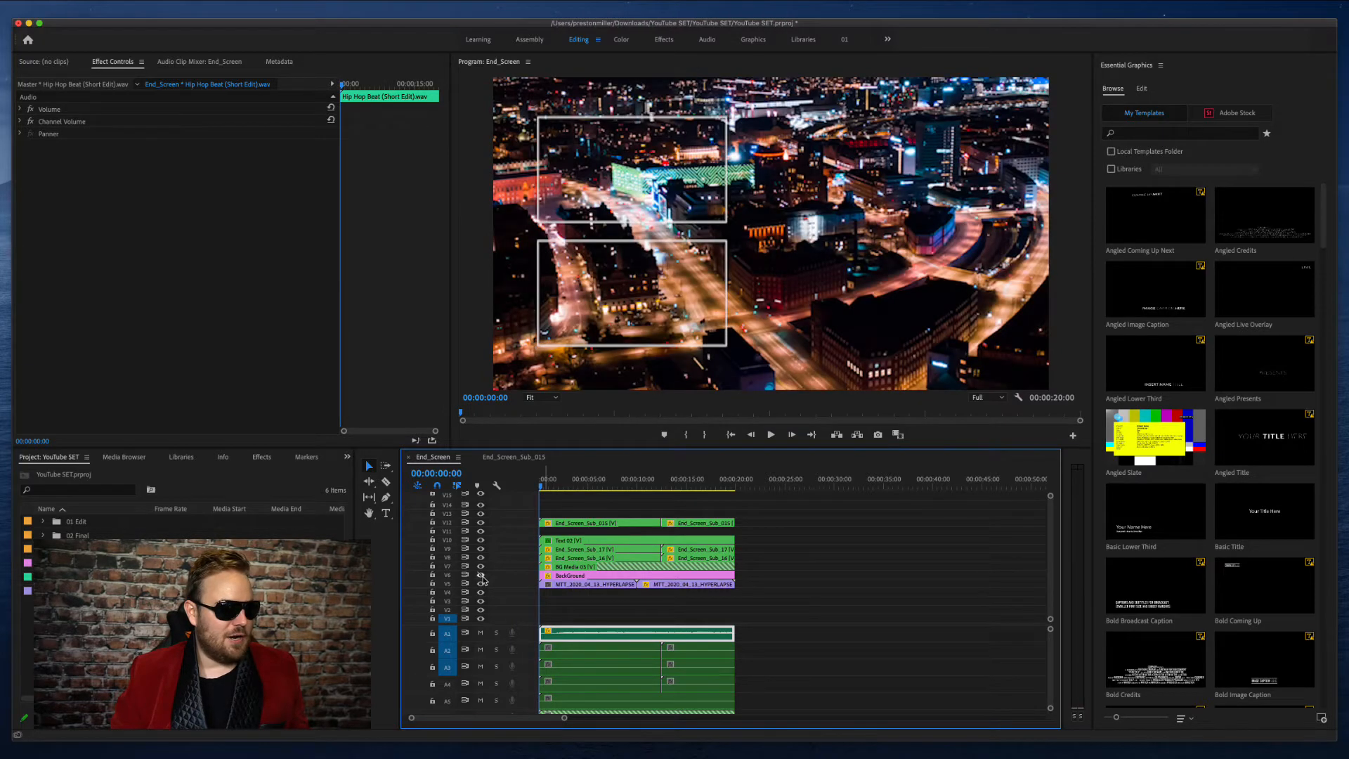
click(480, 575)
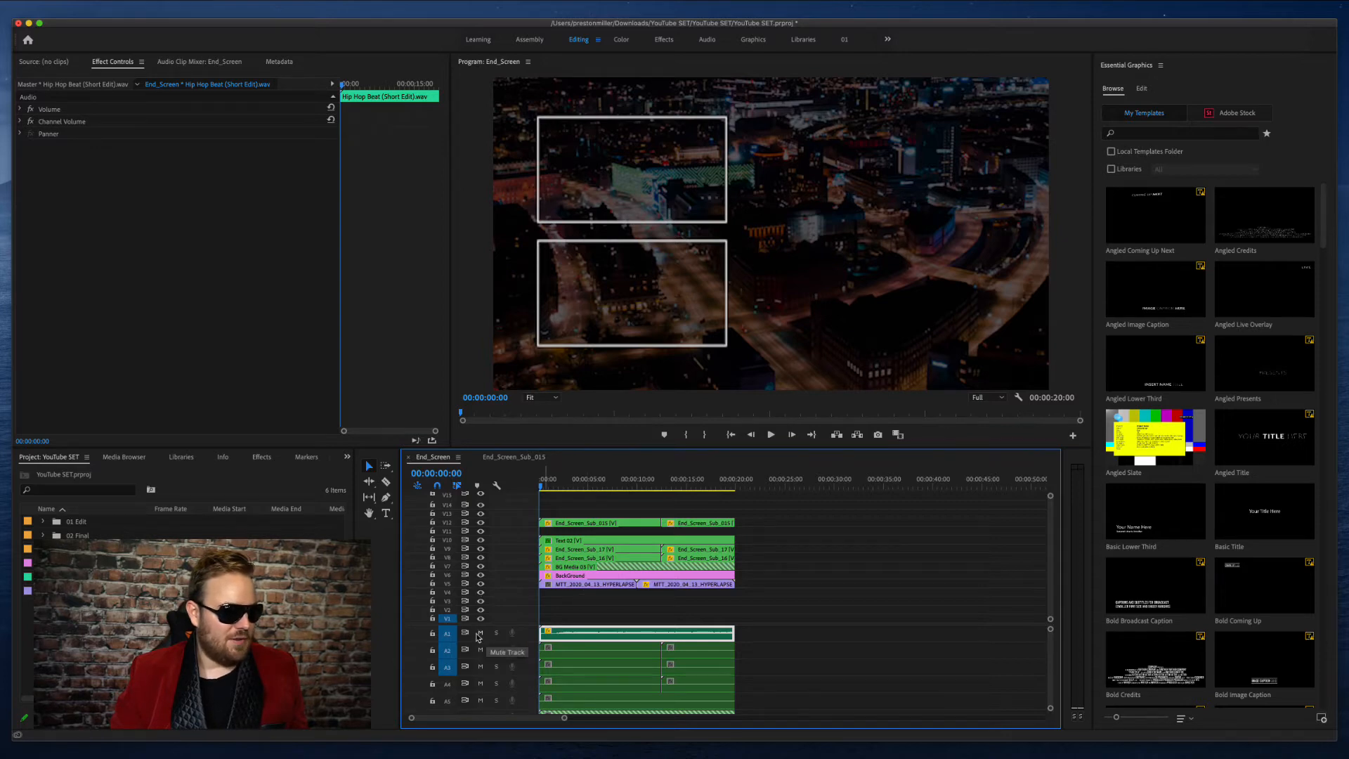
- Mute audio track A1, check the BackGround overlay on V6 again, and hide the hyperlapse footage on track V5
click(480, 635)
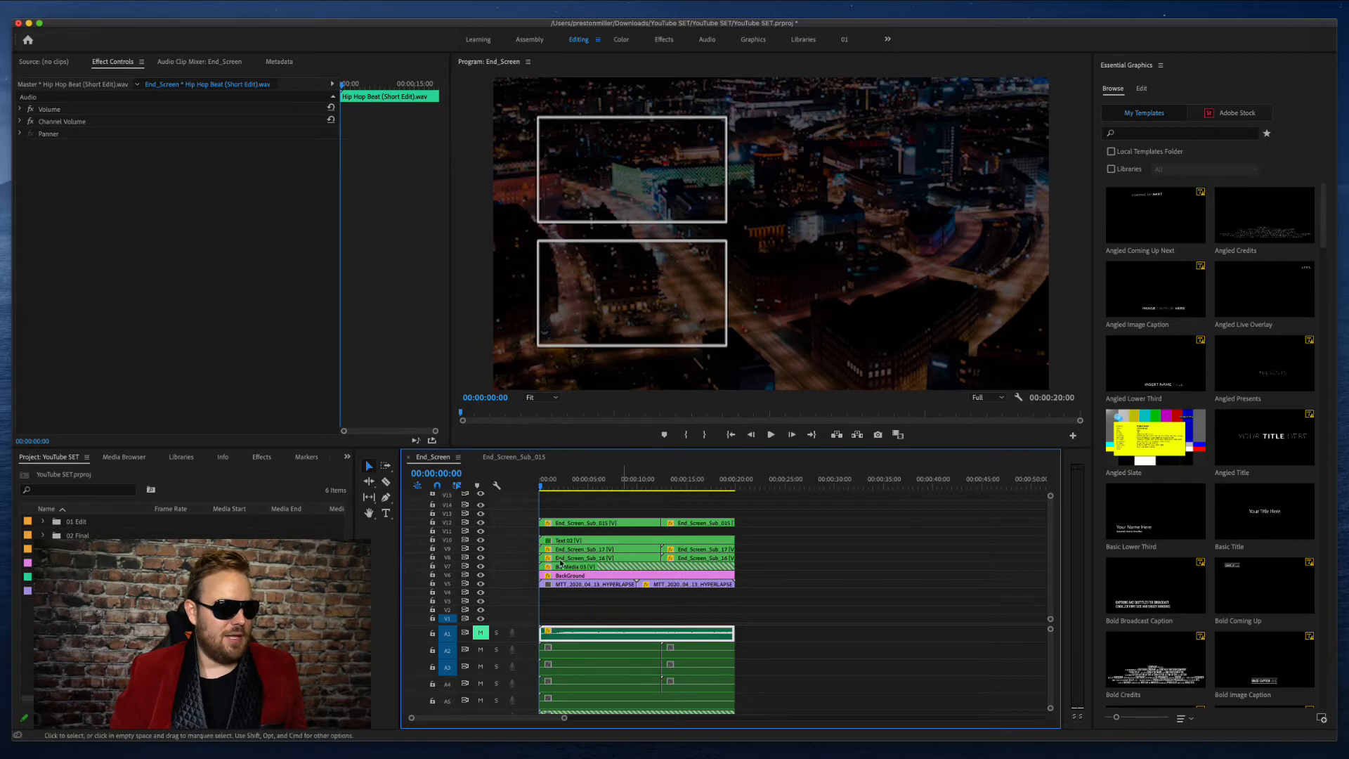
click(481, 575)
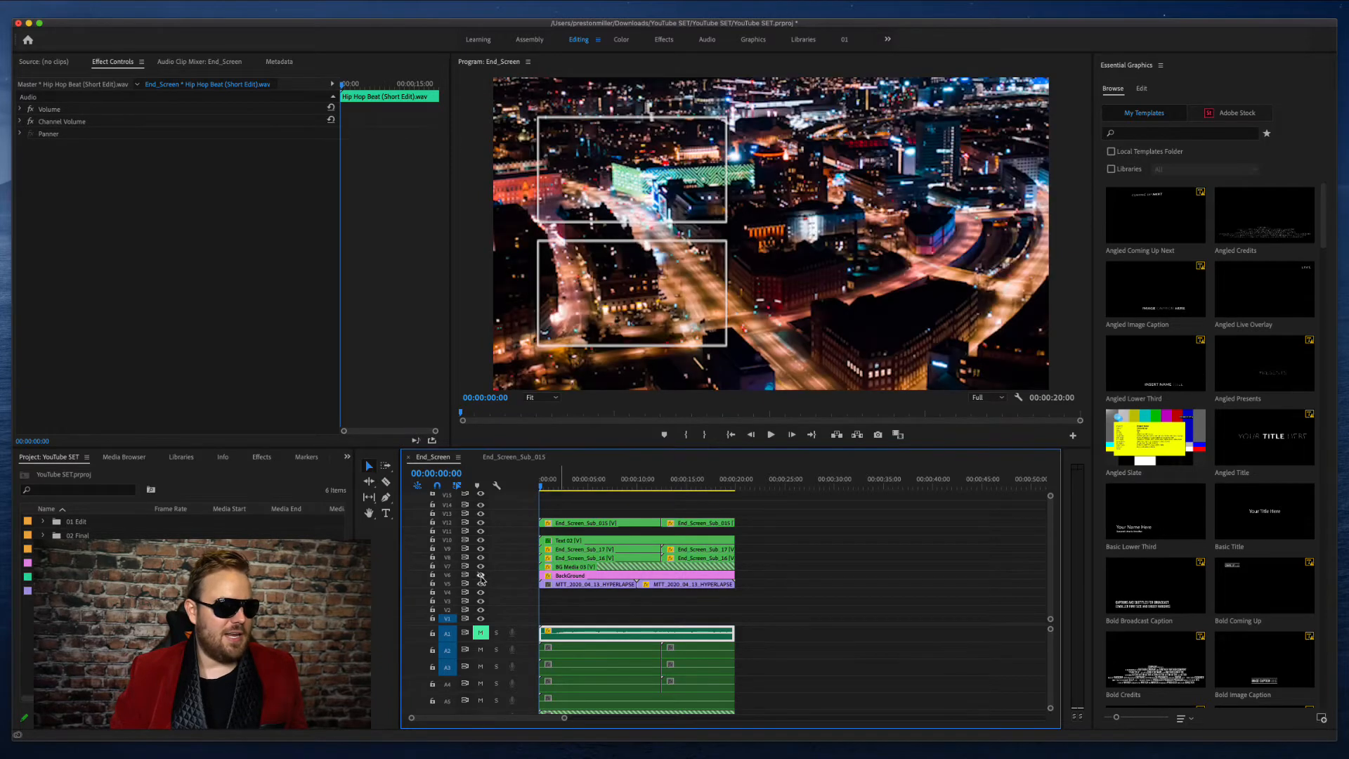
click(481, 575)
click(481, 584)
click(481, 584)
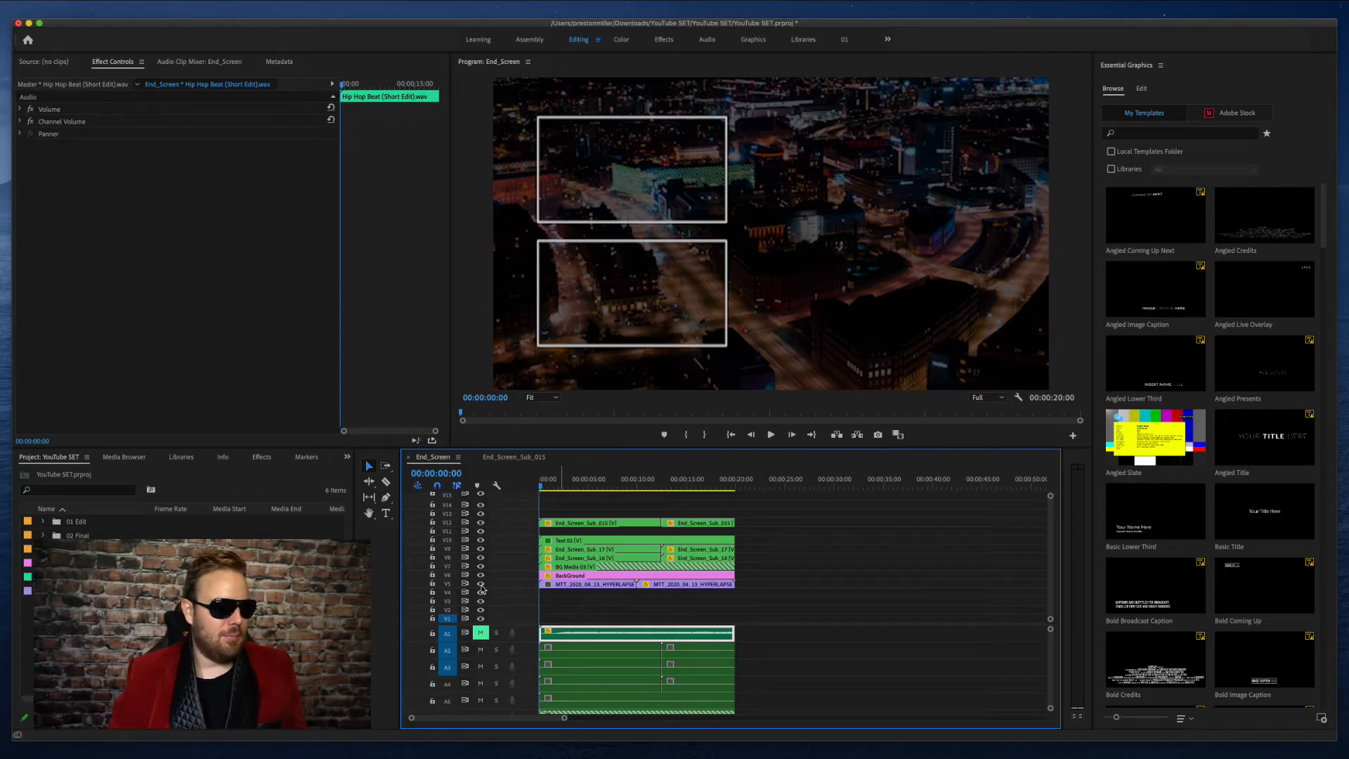
click(480, 584)
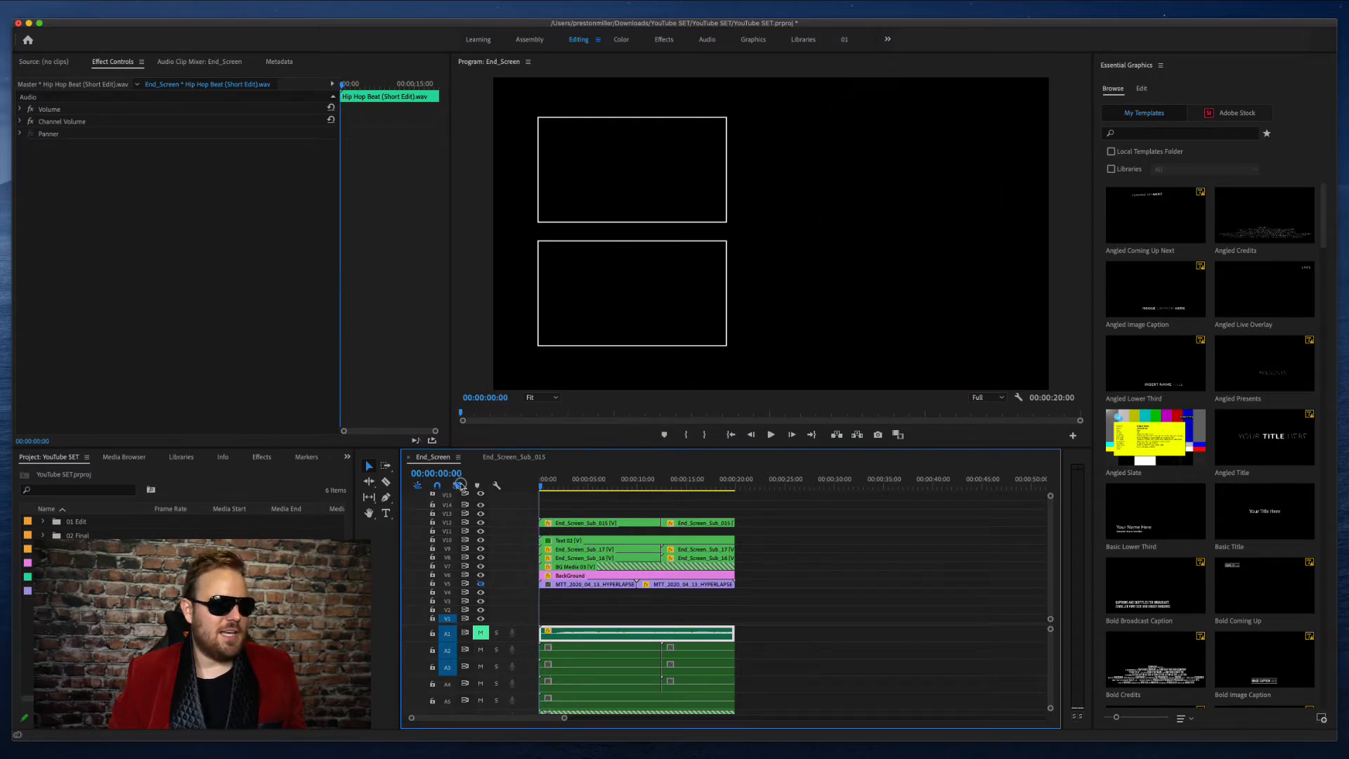
- Play the end screen without its background footage, restarting once from the beginning, to examine the frames, circle and text
key(space)
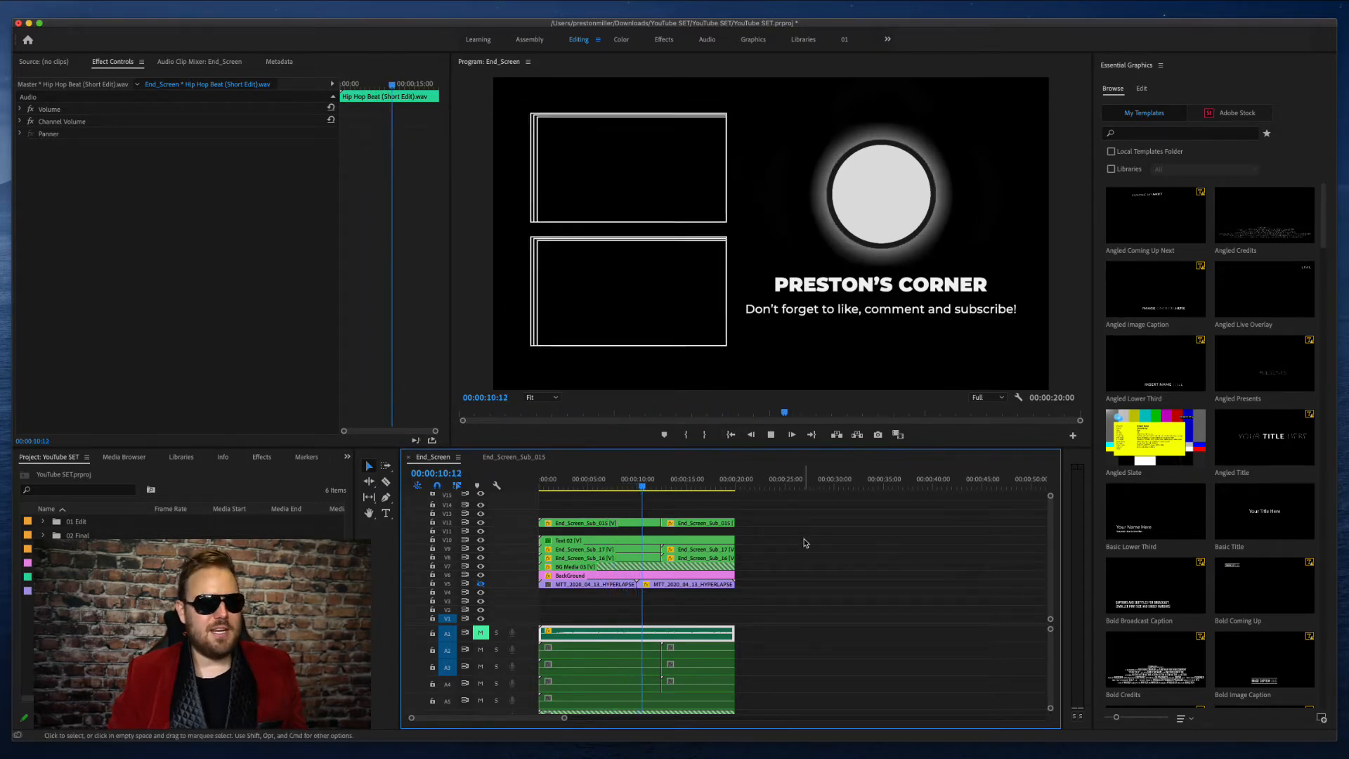
key(space)
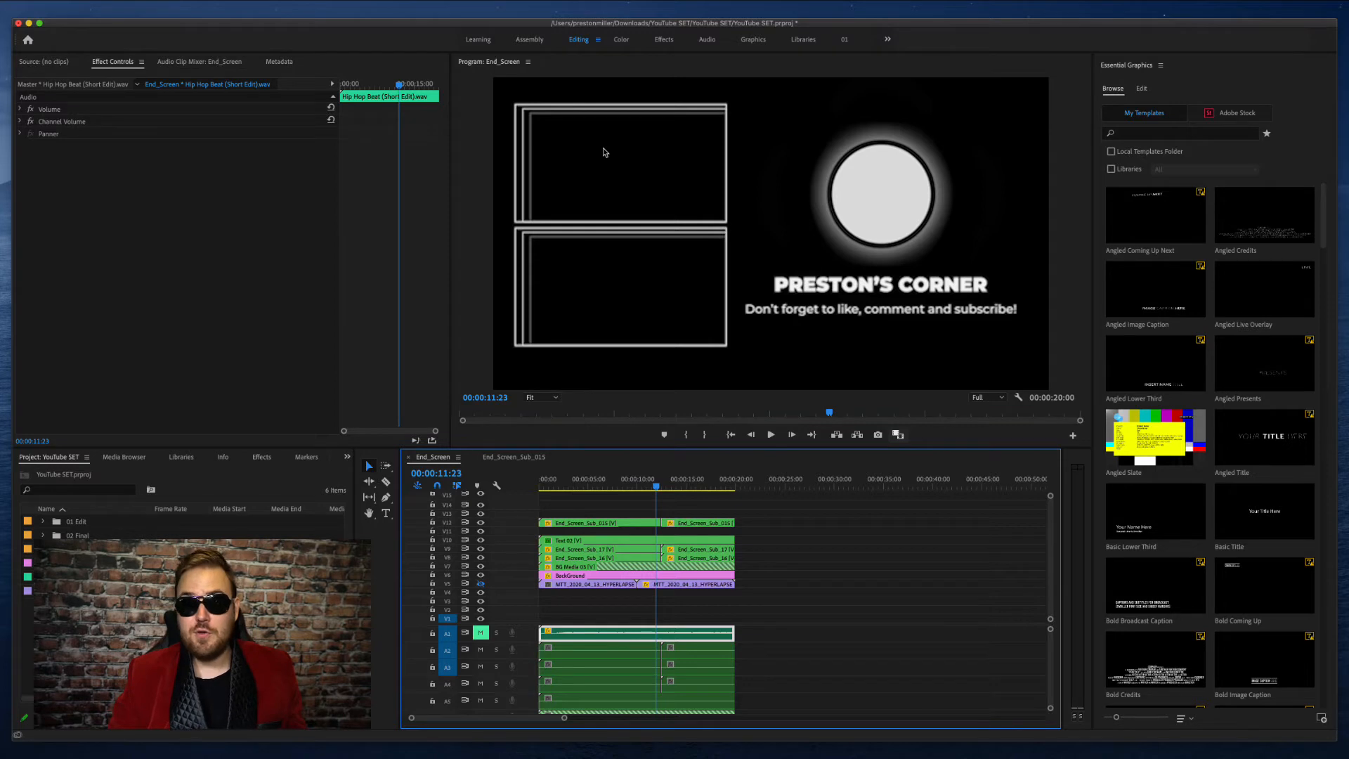
key(Home)
key(space)
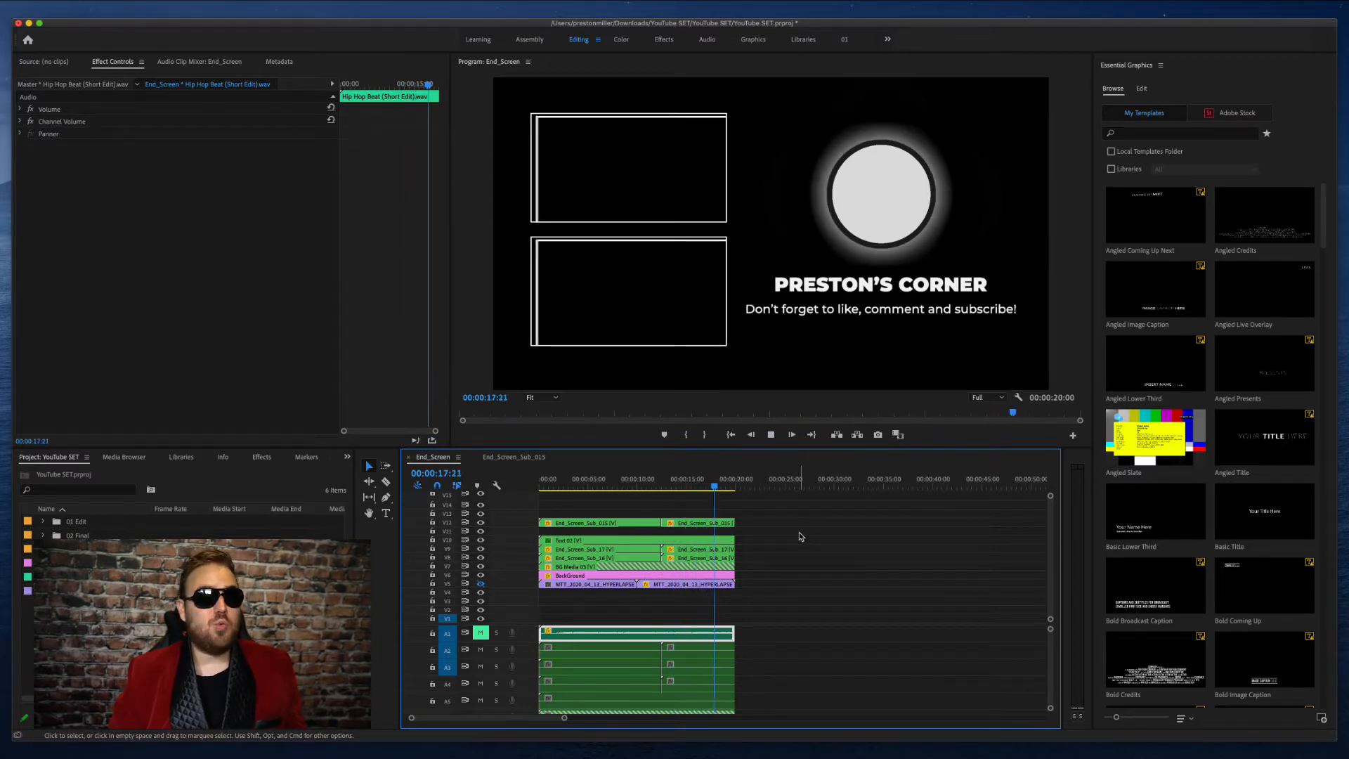
key(space)
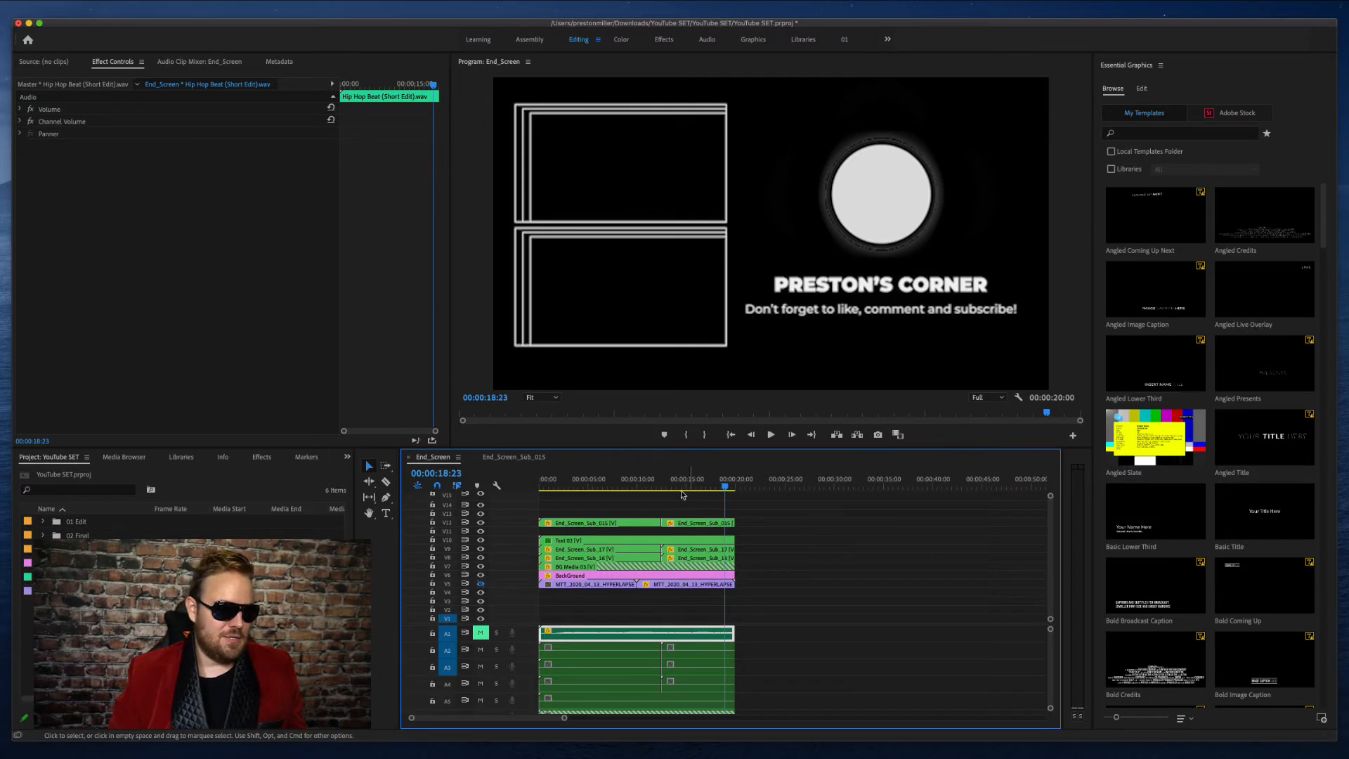
- Scrub through the last few seconds of the end screen between about 19 and 17 seconds and return to the start
key(Home)
drag(541, 473, 360, 458)
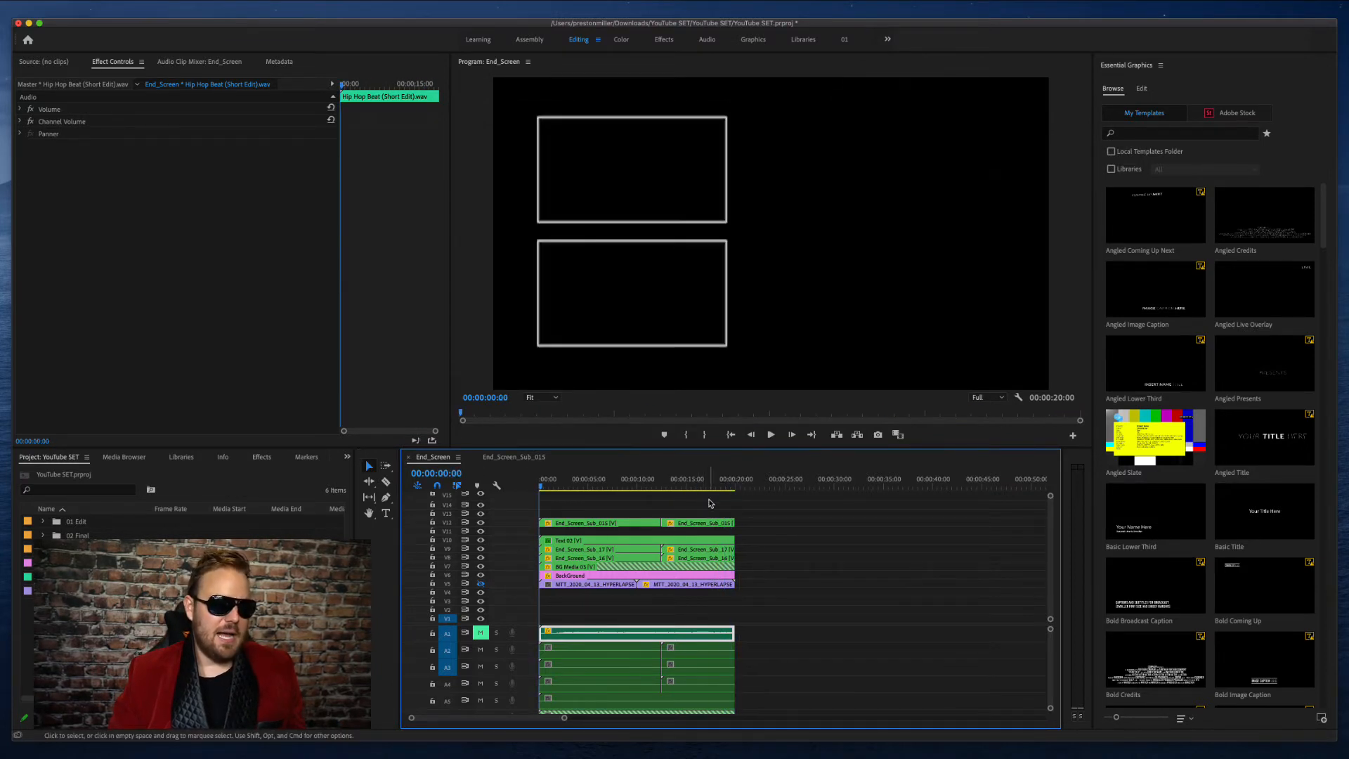
click(731, 482)
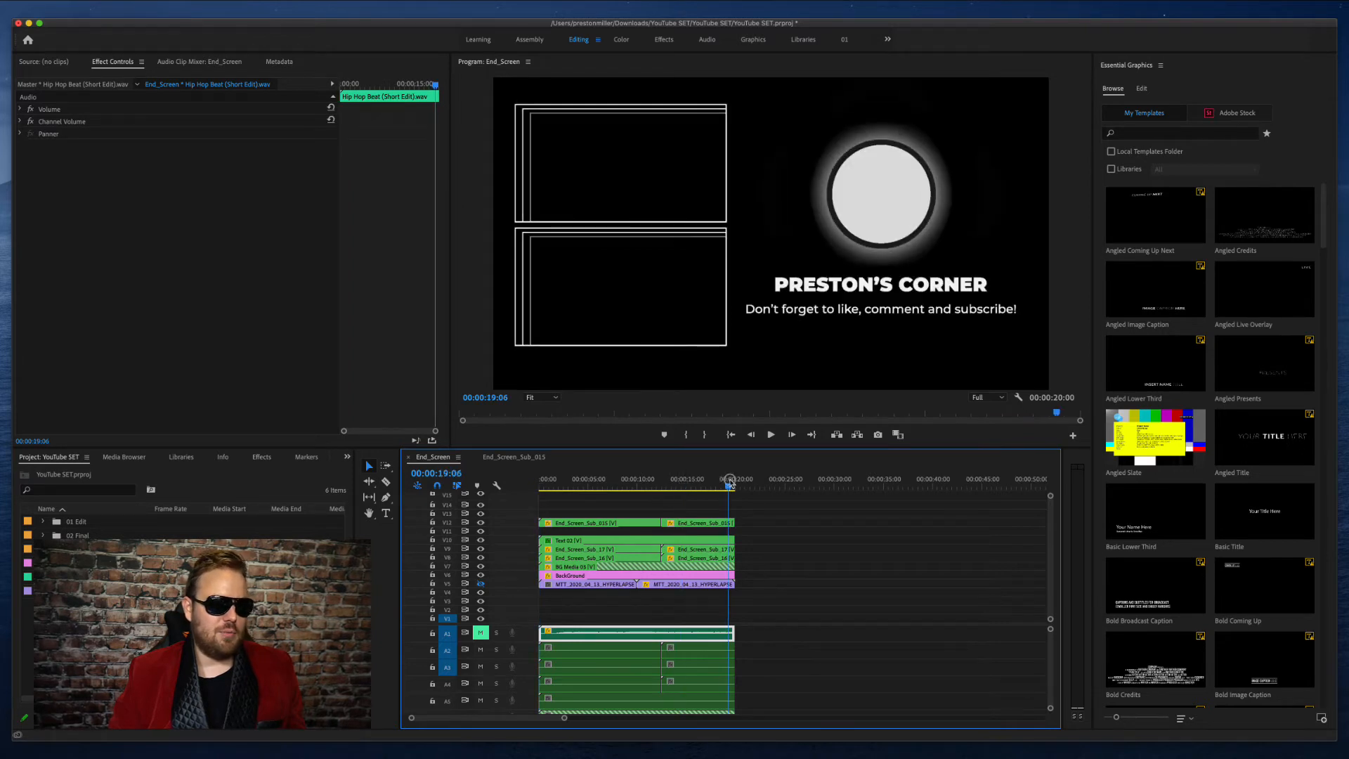
drag(730, 483, 714, 485)
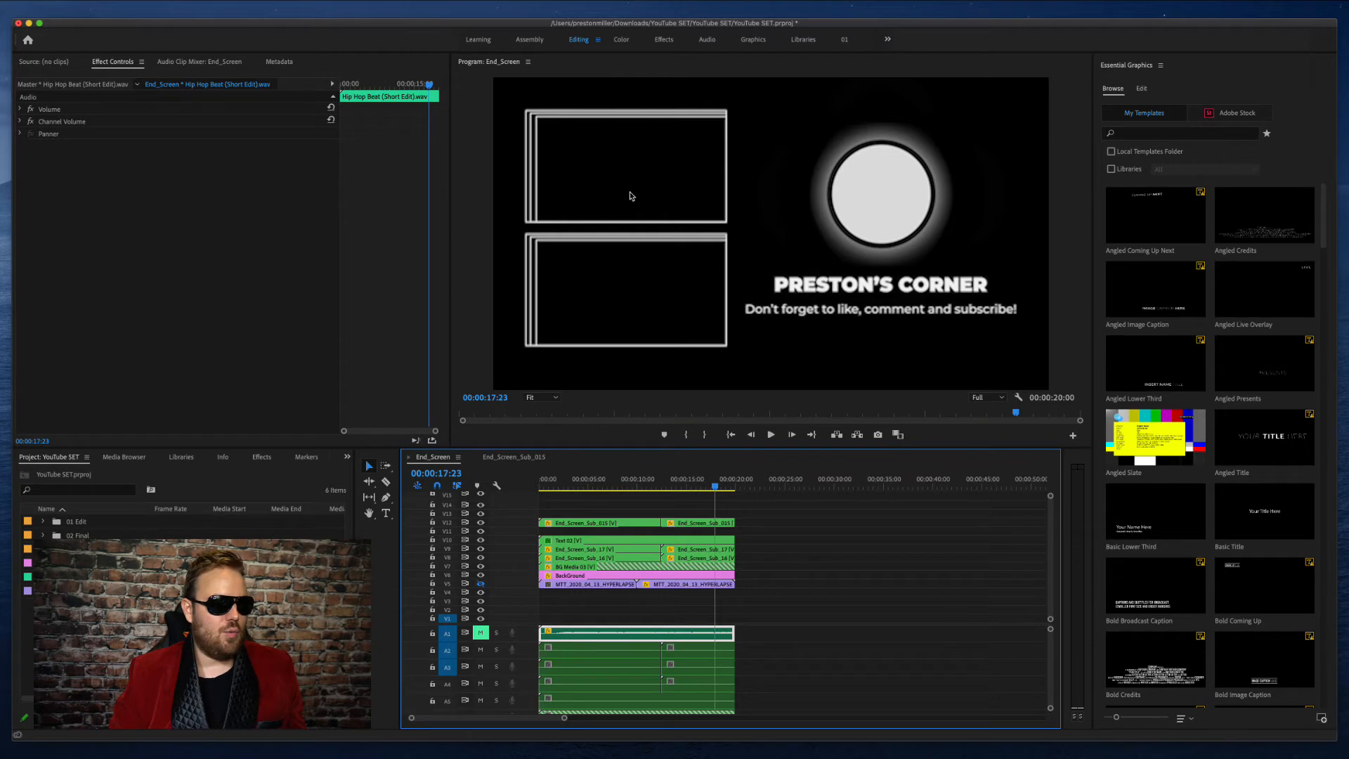
mouse_move(724, 487)
mouse_down()
mouse_move(467, 479)
mouse_move(708, 487)
mouse_up()
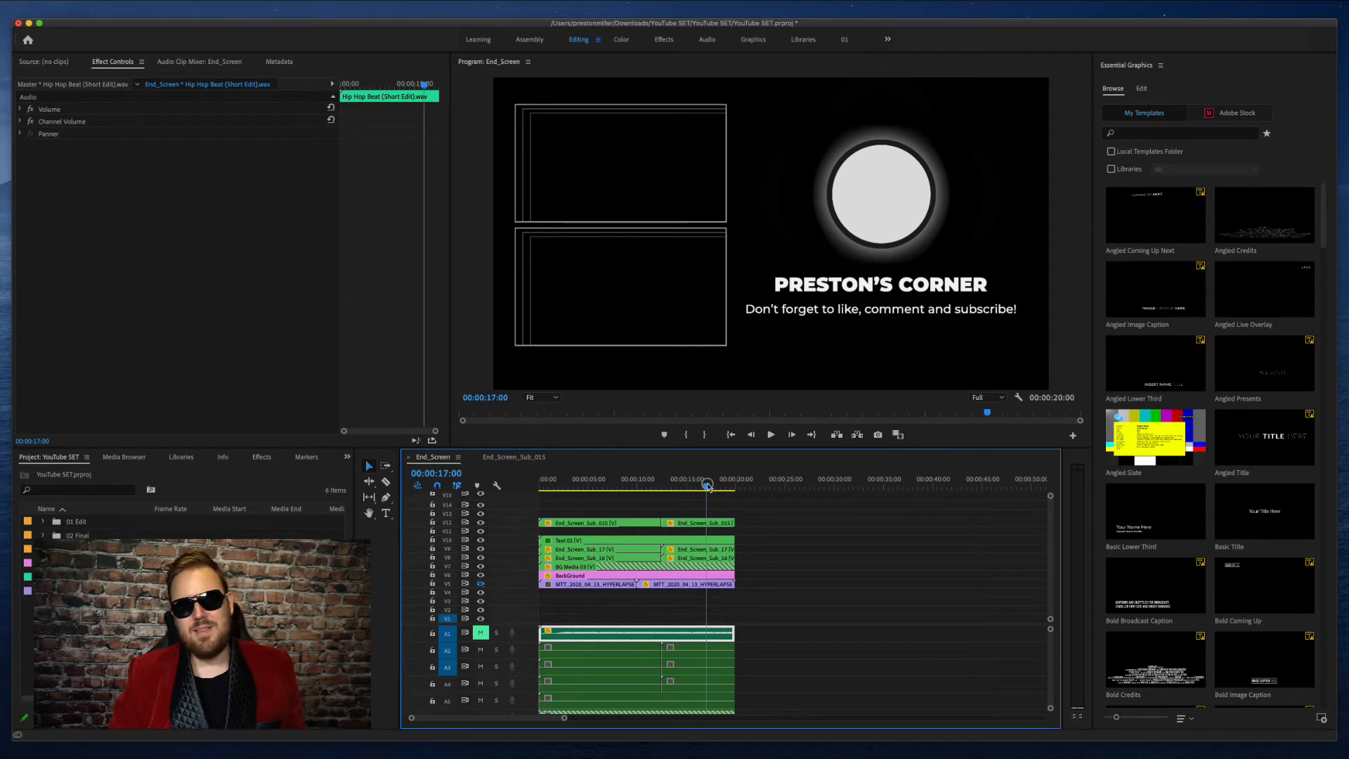
drag(708, 486, 337, 469)
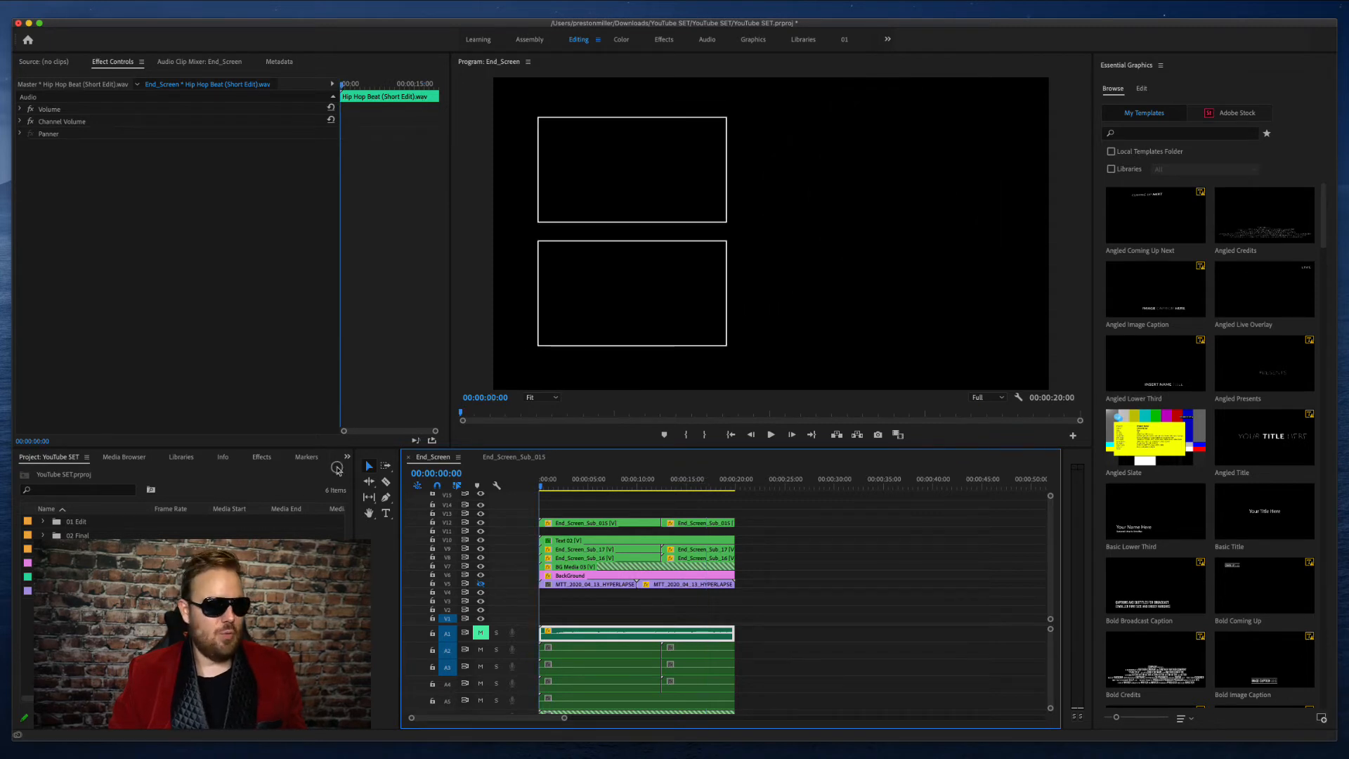
- Show the hyperlapse footage on track V5 again, play the end screen over it, and return to the start
click(480, 584)
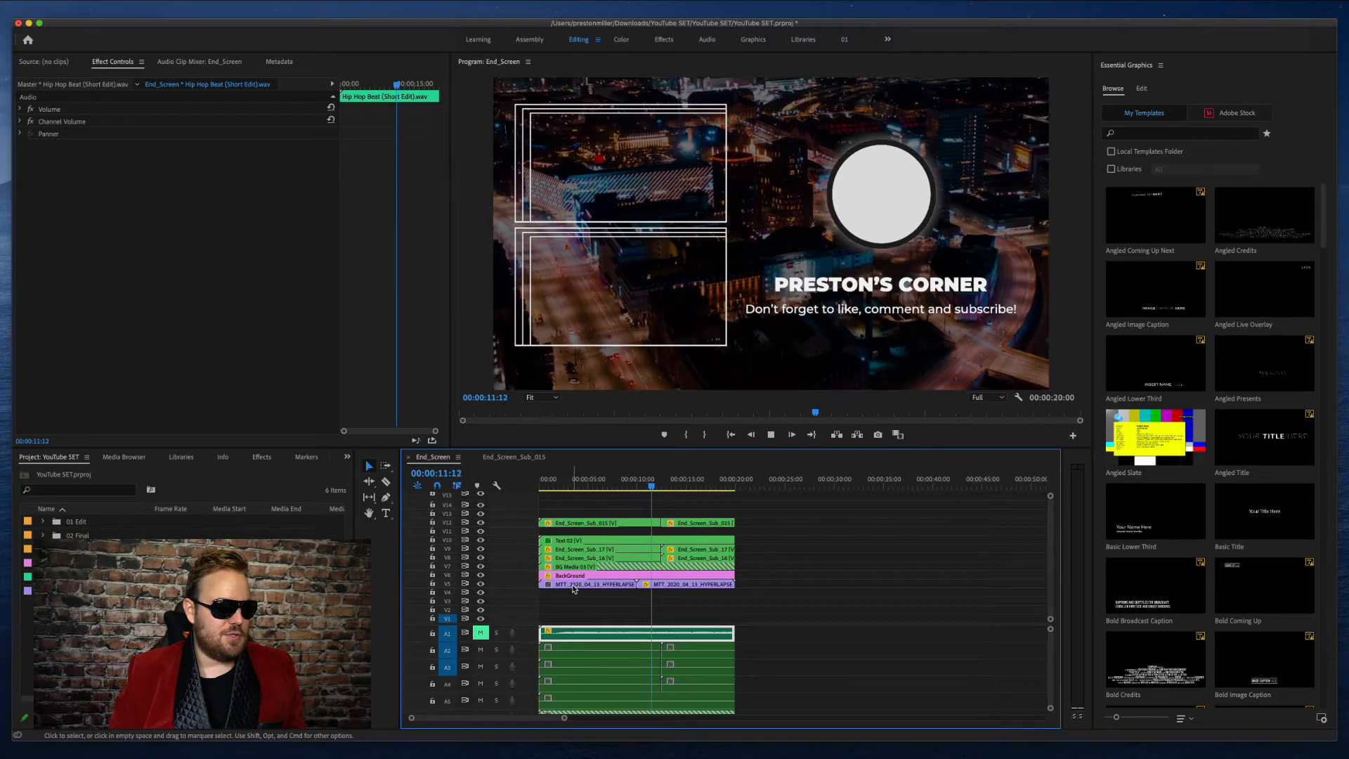
key(space)
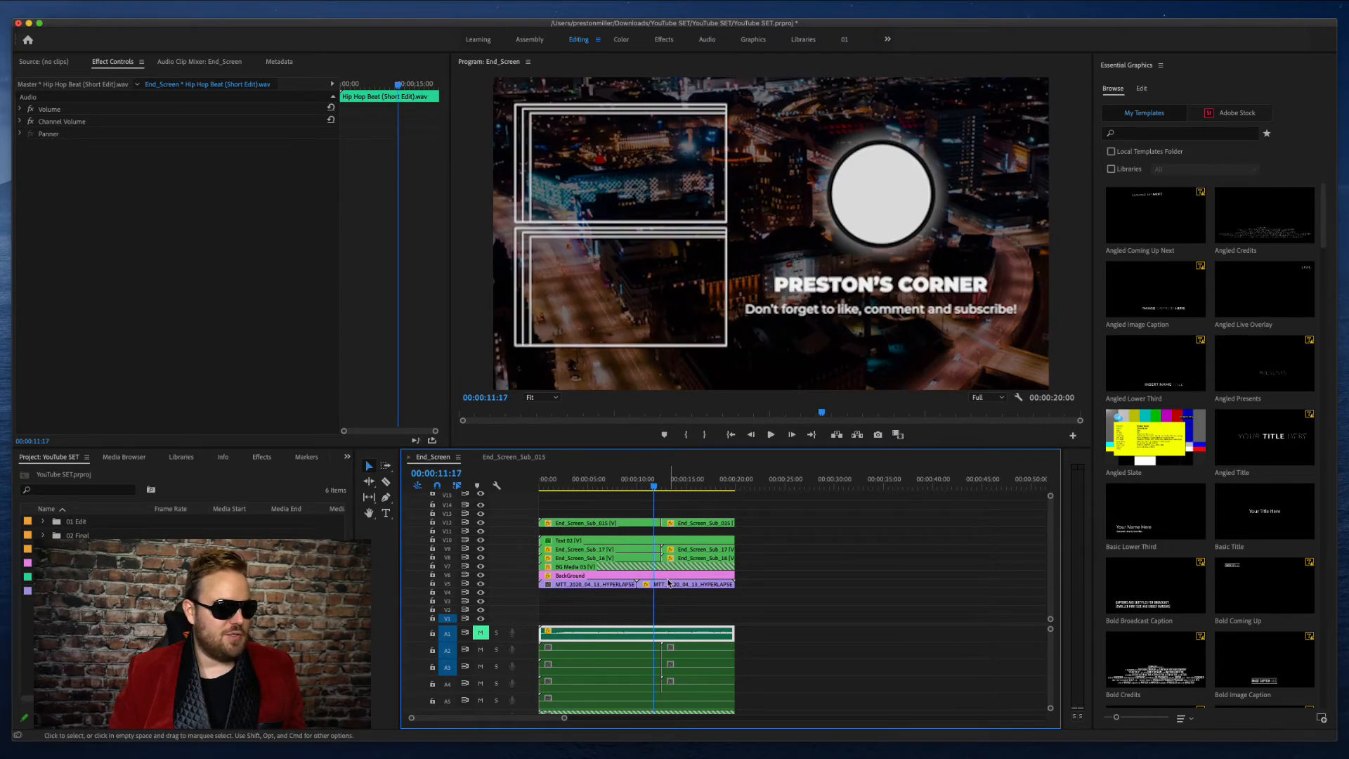
key(space)
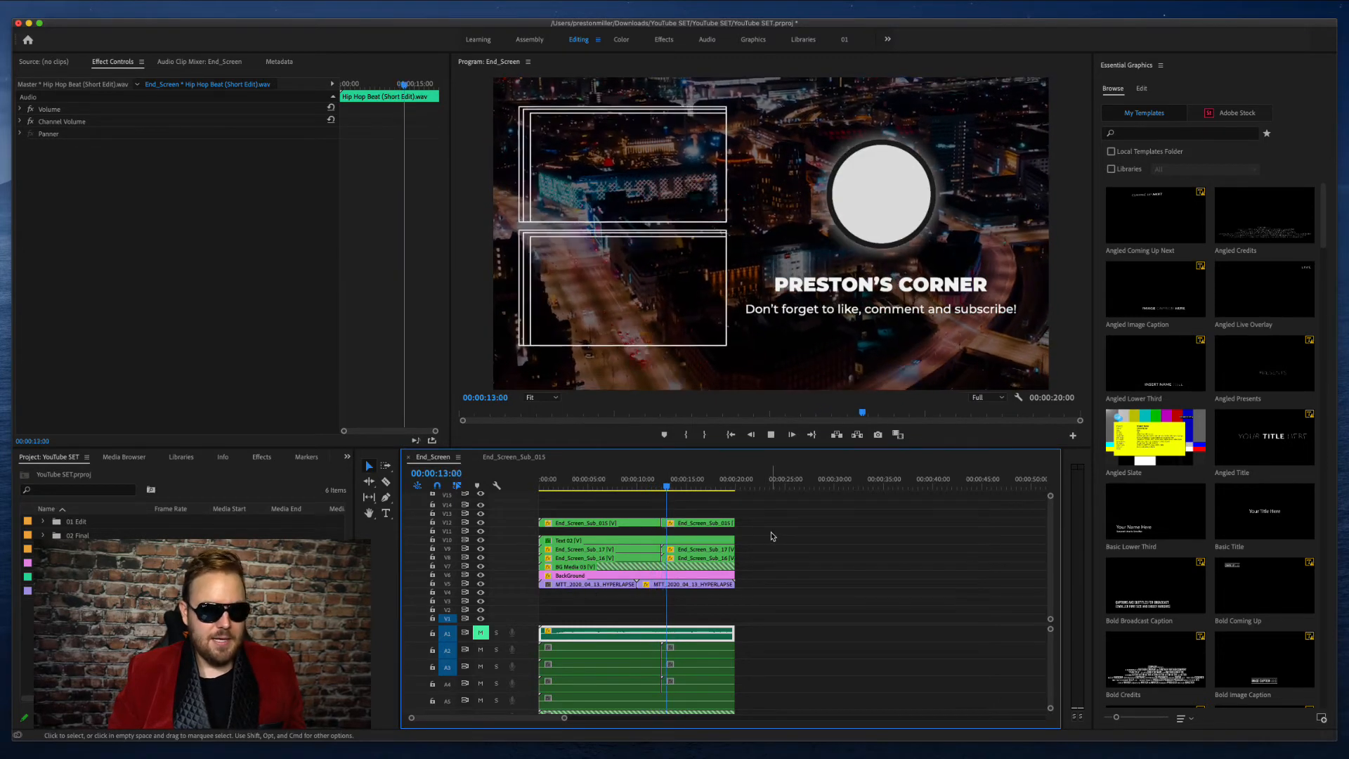
key(space)
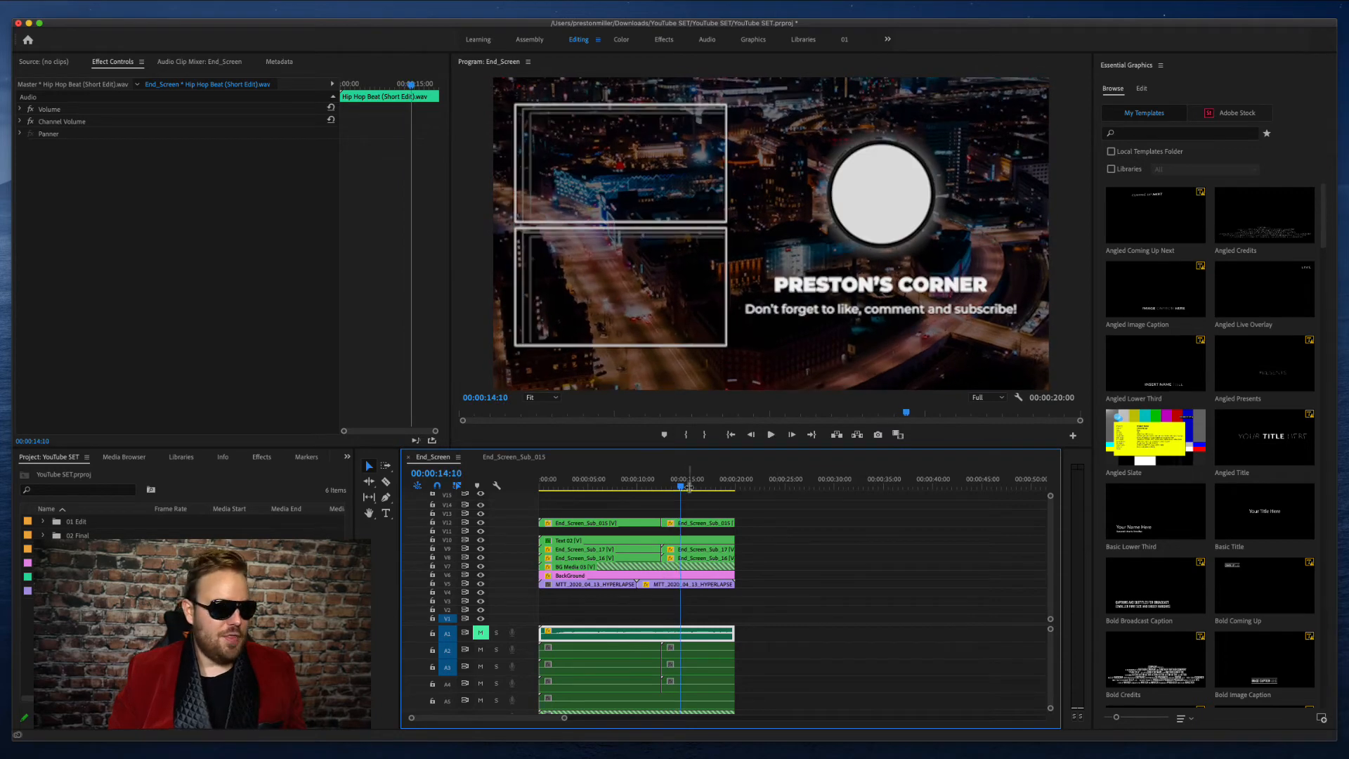
drag(682, 486, 452, 477)
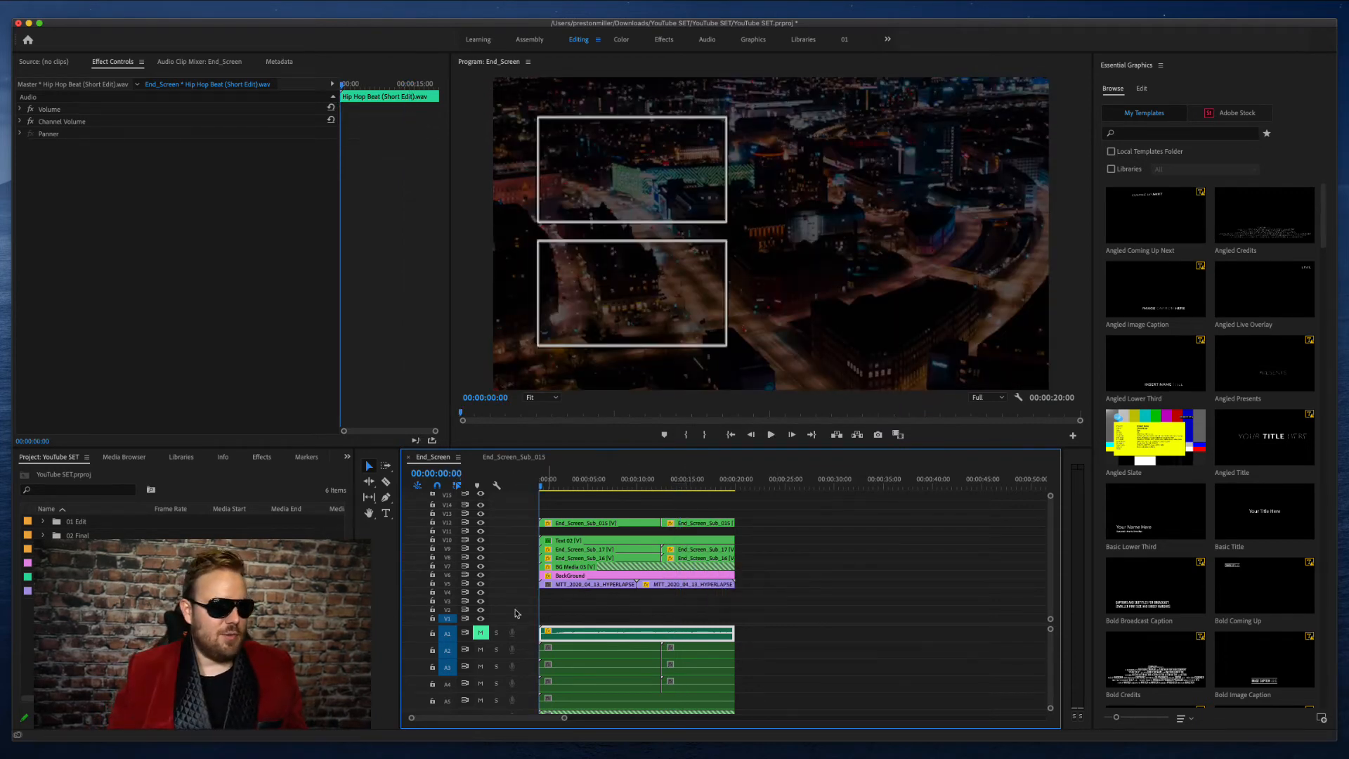
- Unmute audio track A1 and play the full 20-second end screen with its hip hop music
click(479, 633)
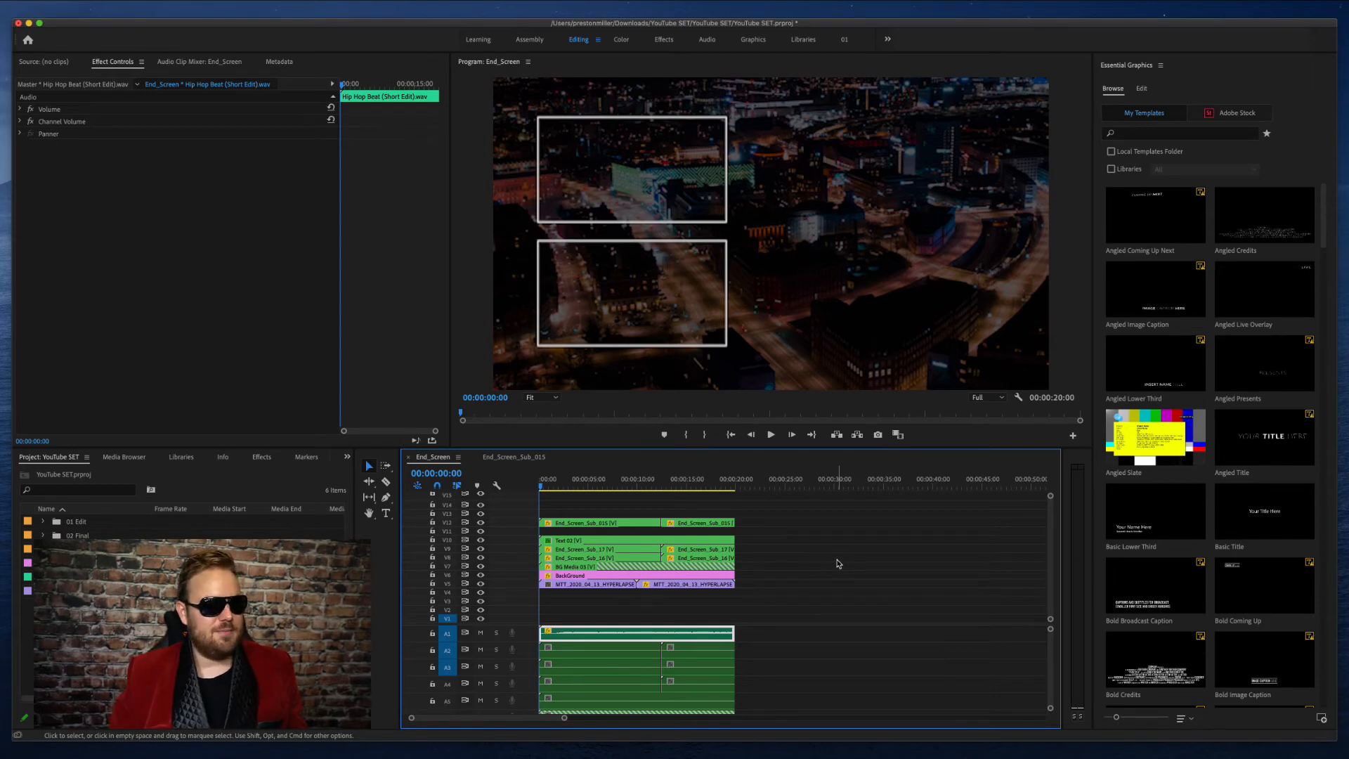
key(space)
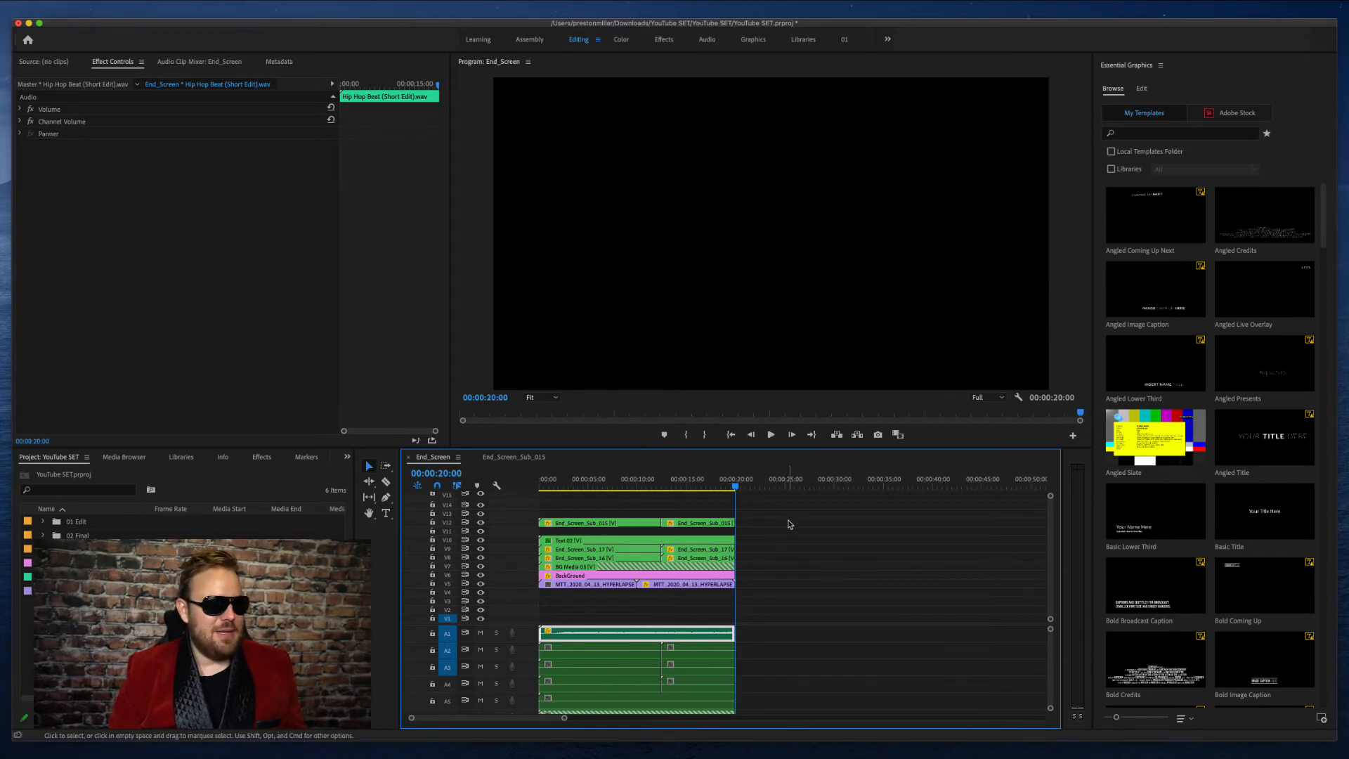
- Switch to the browser and look over Motion Array's royalty-free hip hop music results
key(super+Tab)
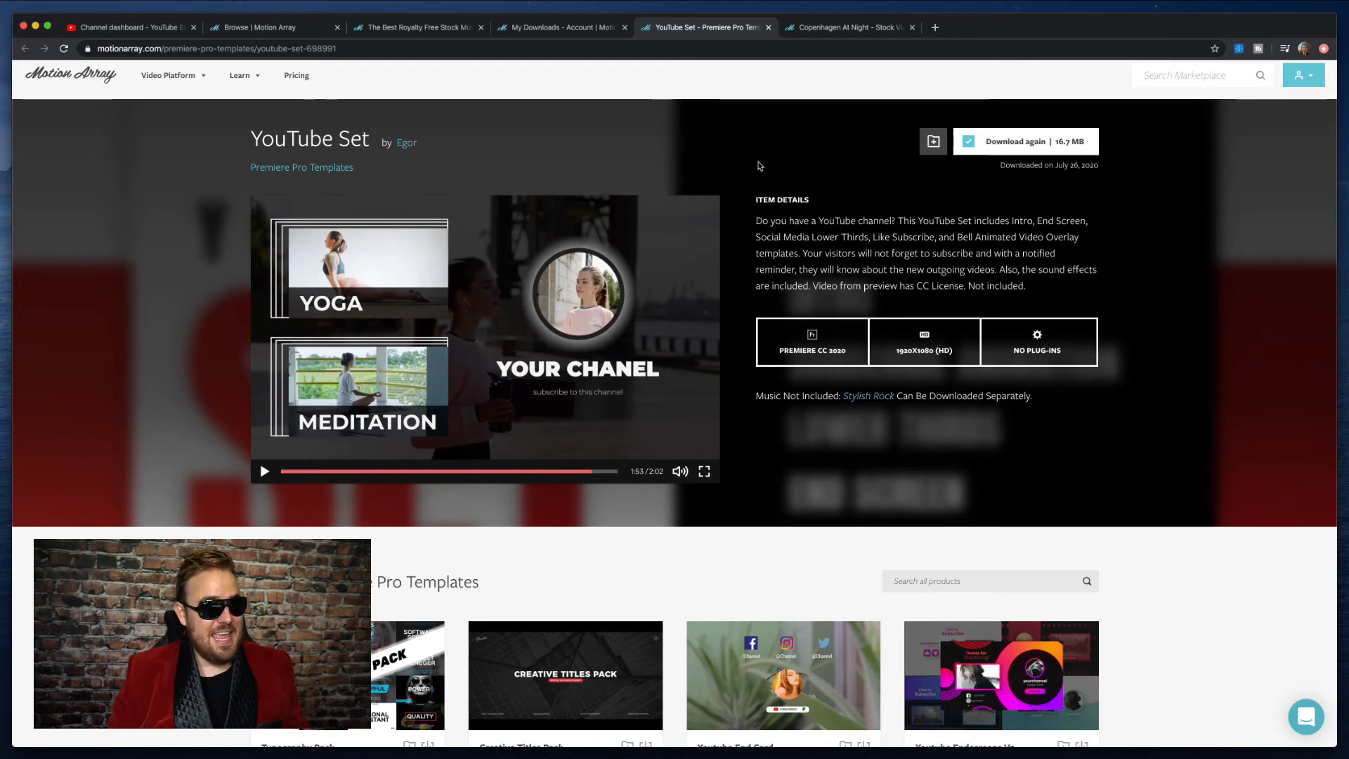
click(413, 29)
scroll(684, 341, down, 1)
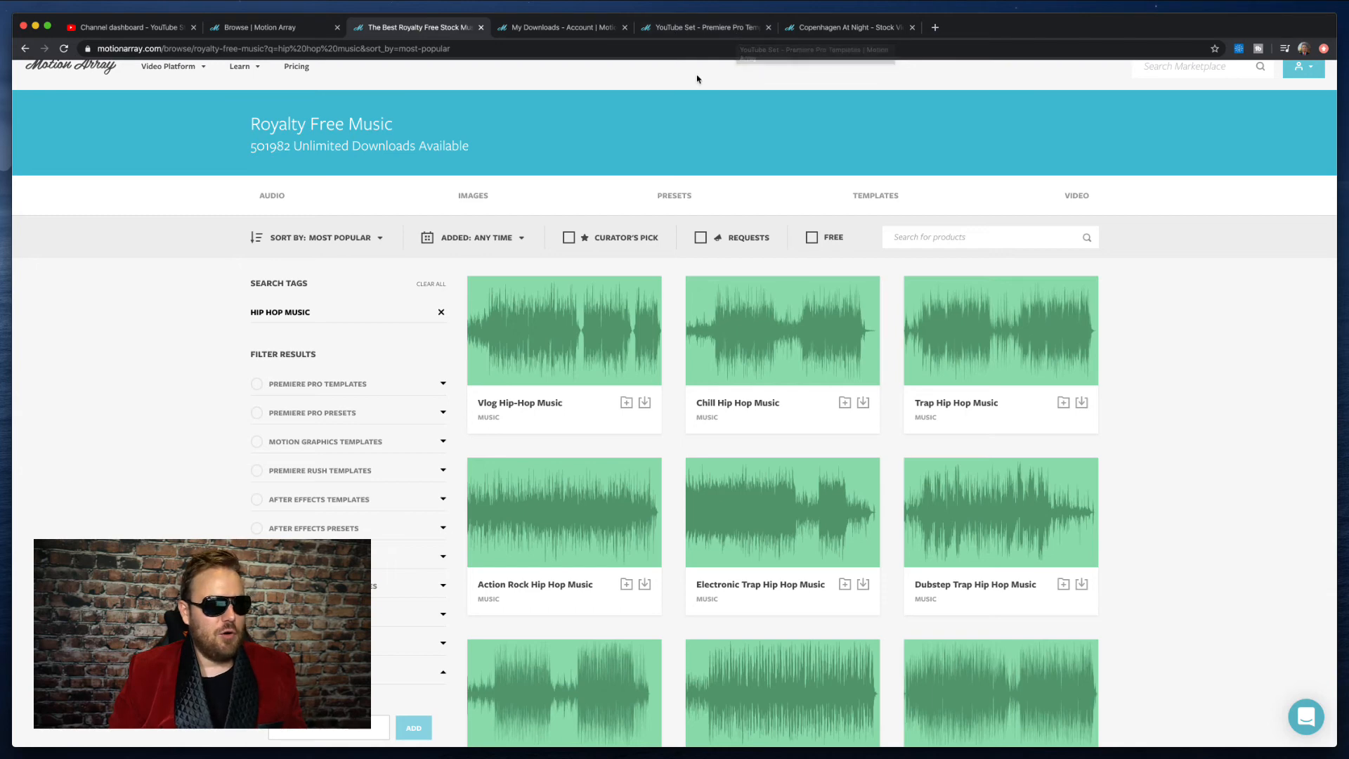
- Switch back to Premiere Pro and move the End_Screen playhead to about 00:00:17:17
key(super+Tab)
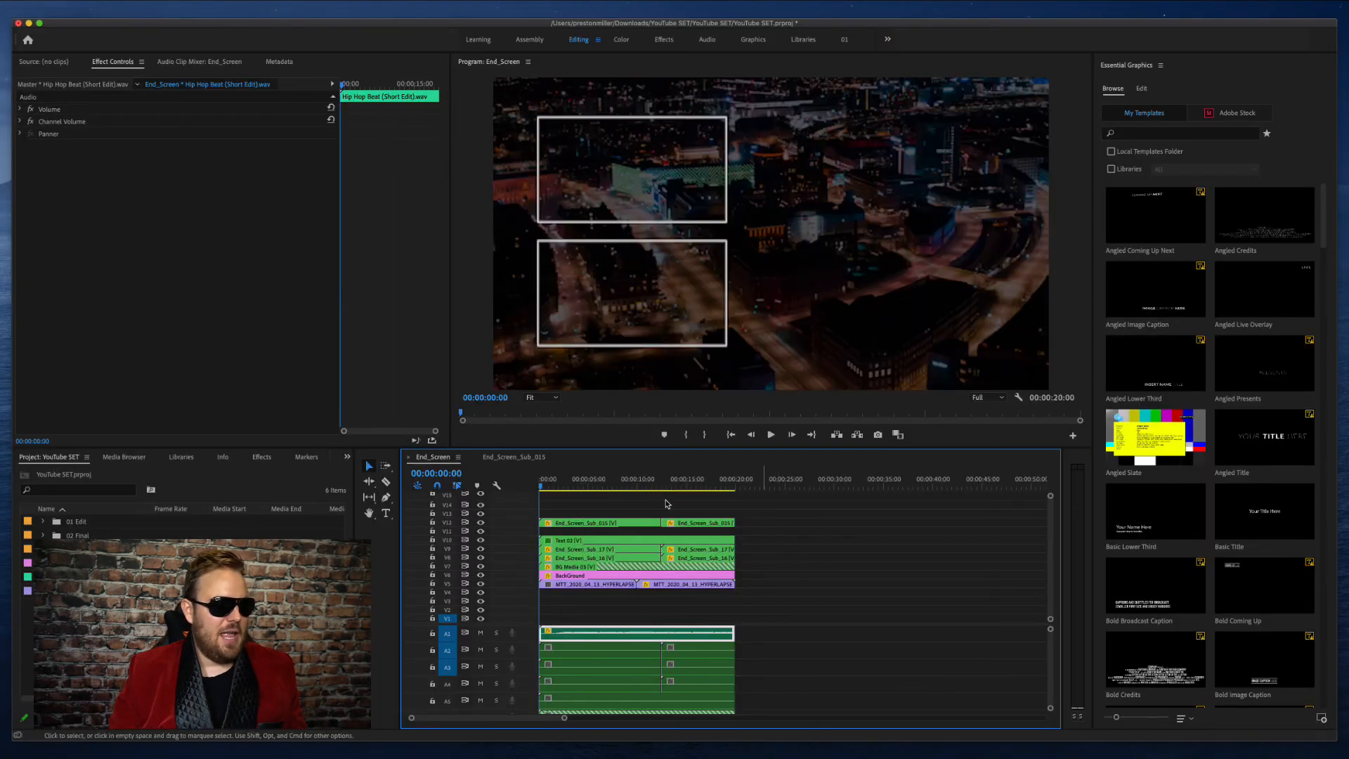
click(714, 480)
drag(714, 480, 716, 481)
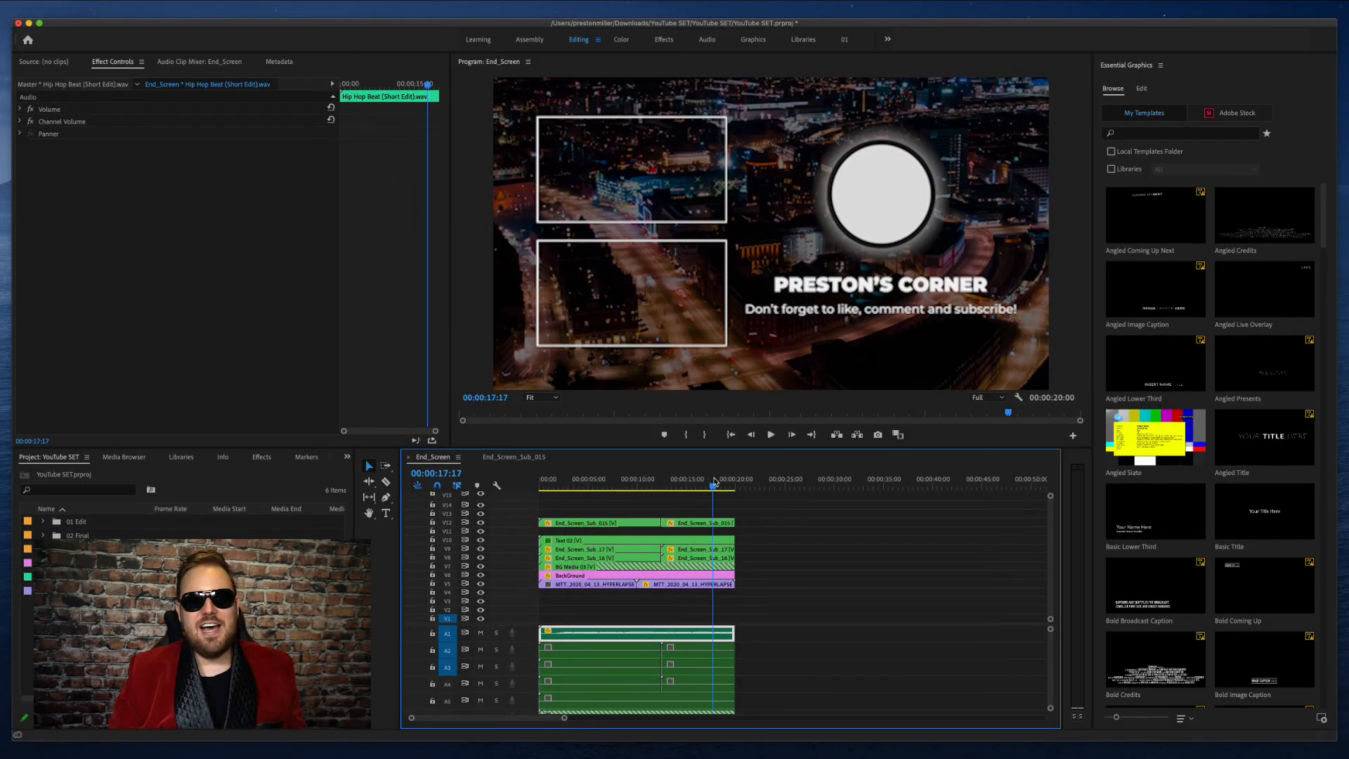